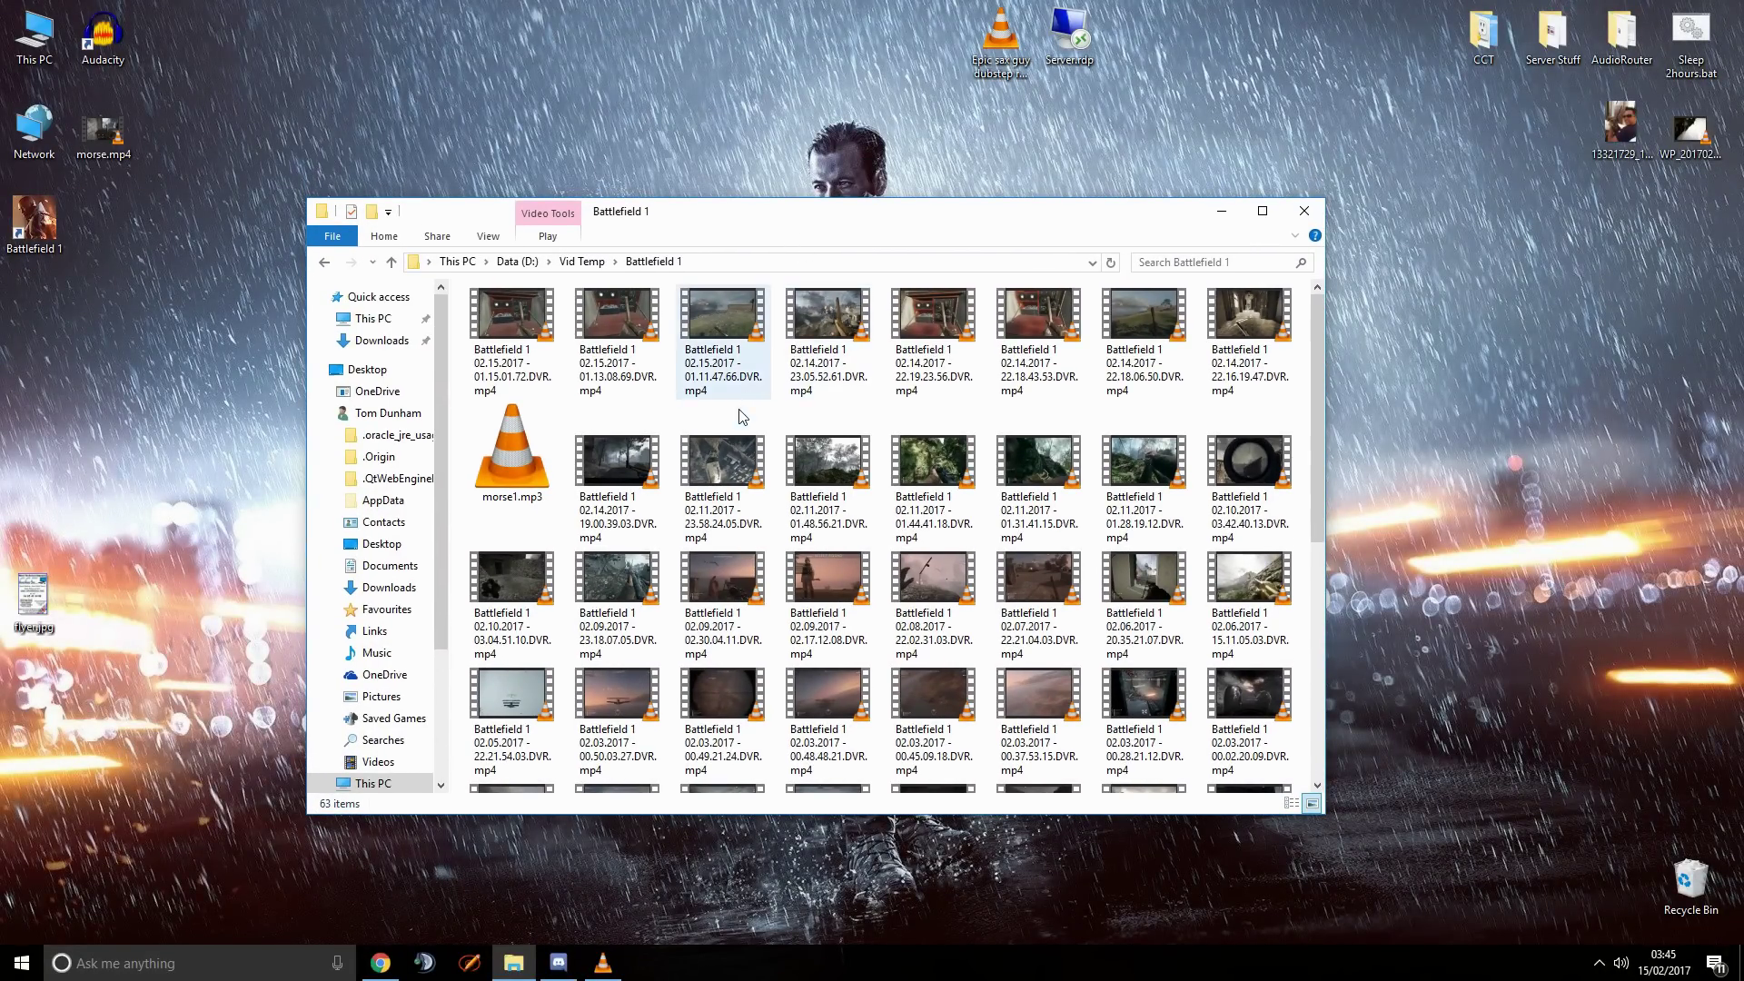
Step: Browse the Battlefield 1 videos and select the 02.15.2017 - 01.15.01.72 recording
left_click(843, 414)
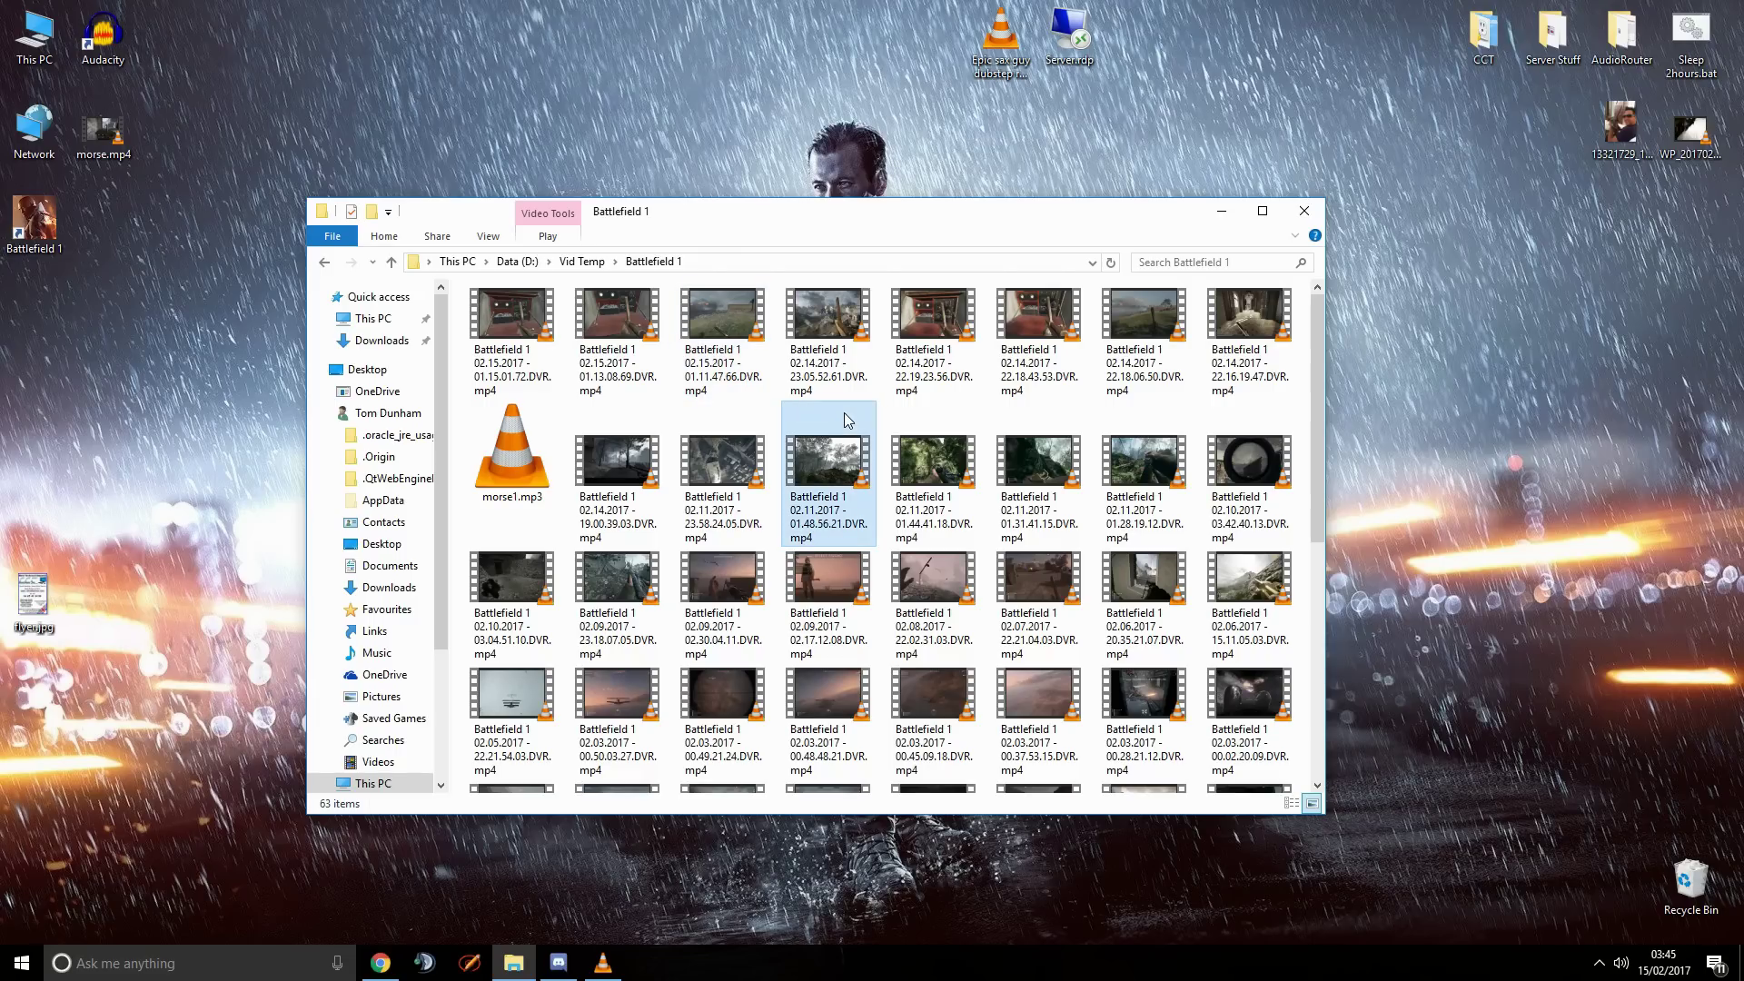
left_click(586, 405)
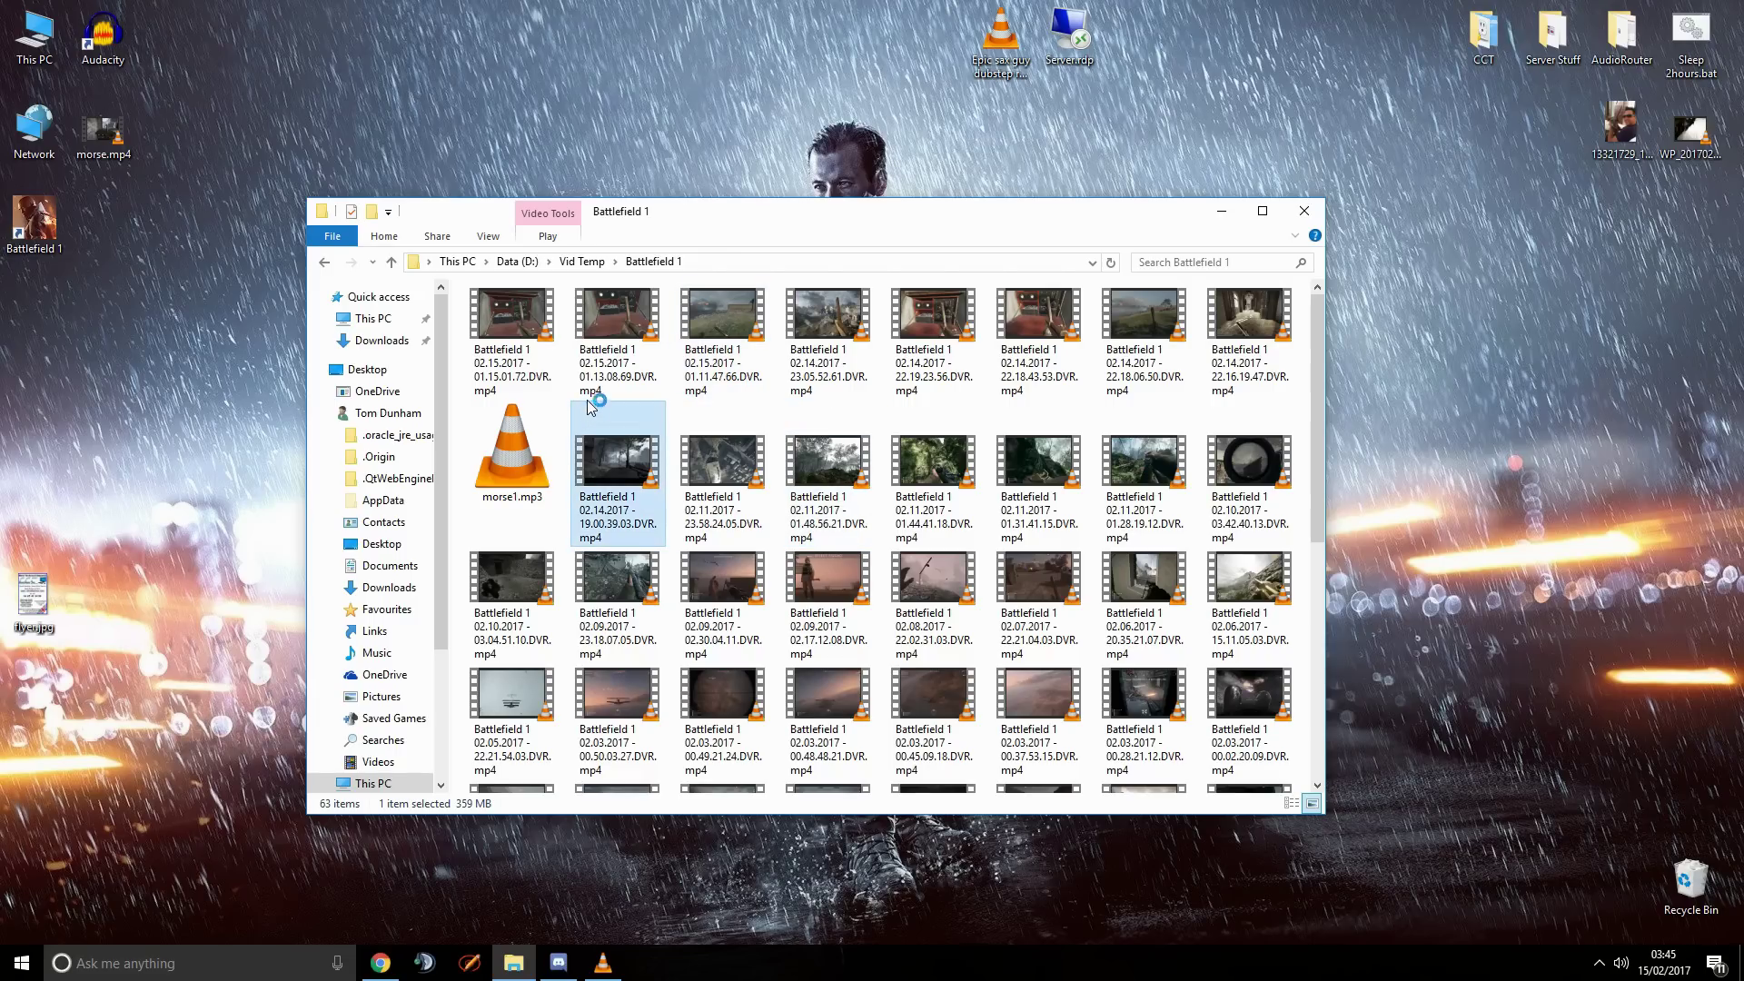
left_click(510, 336)
Step: Play the 01.15.01.72 DVR.mp4 clip in VLC and exit full screen to a normal window
double_click(550, 334)
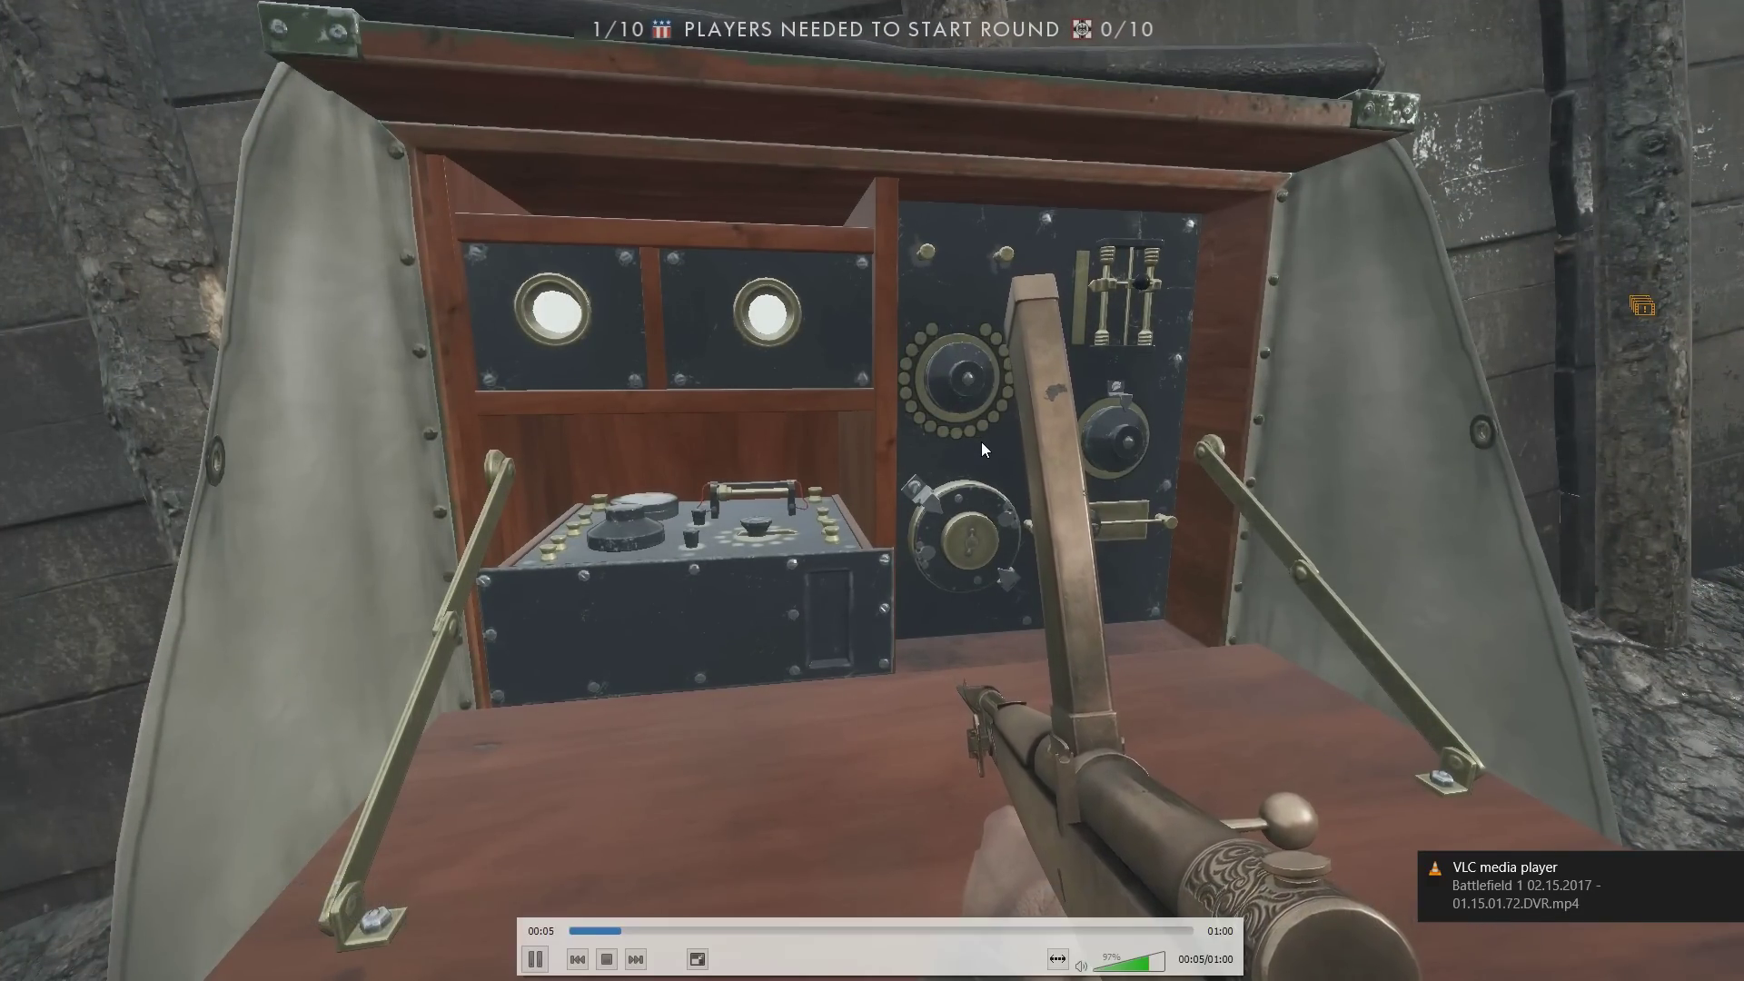
double_click(982, 448)
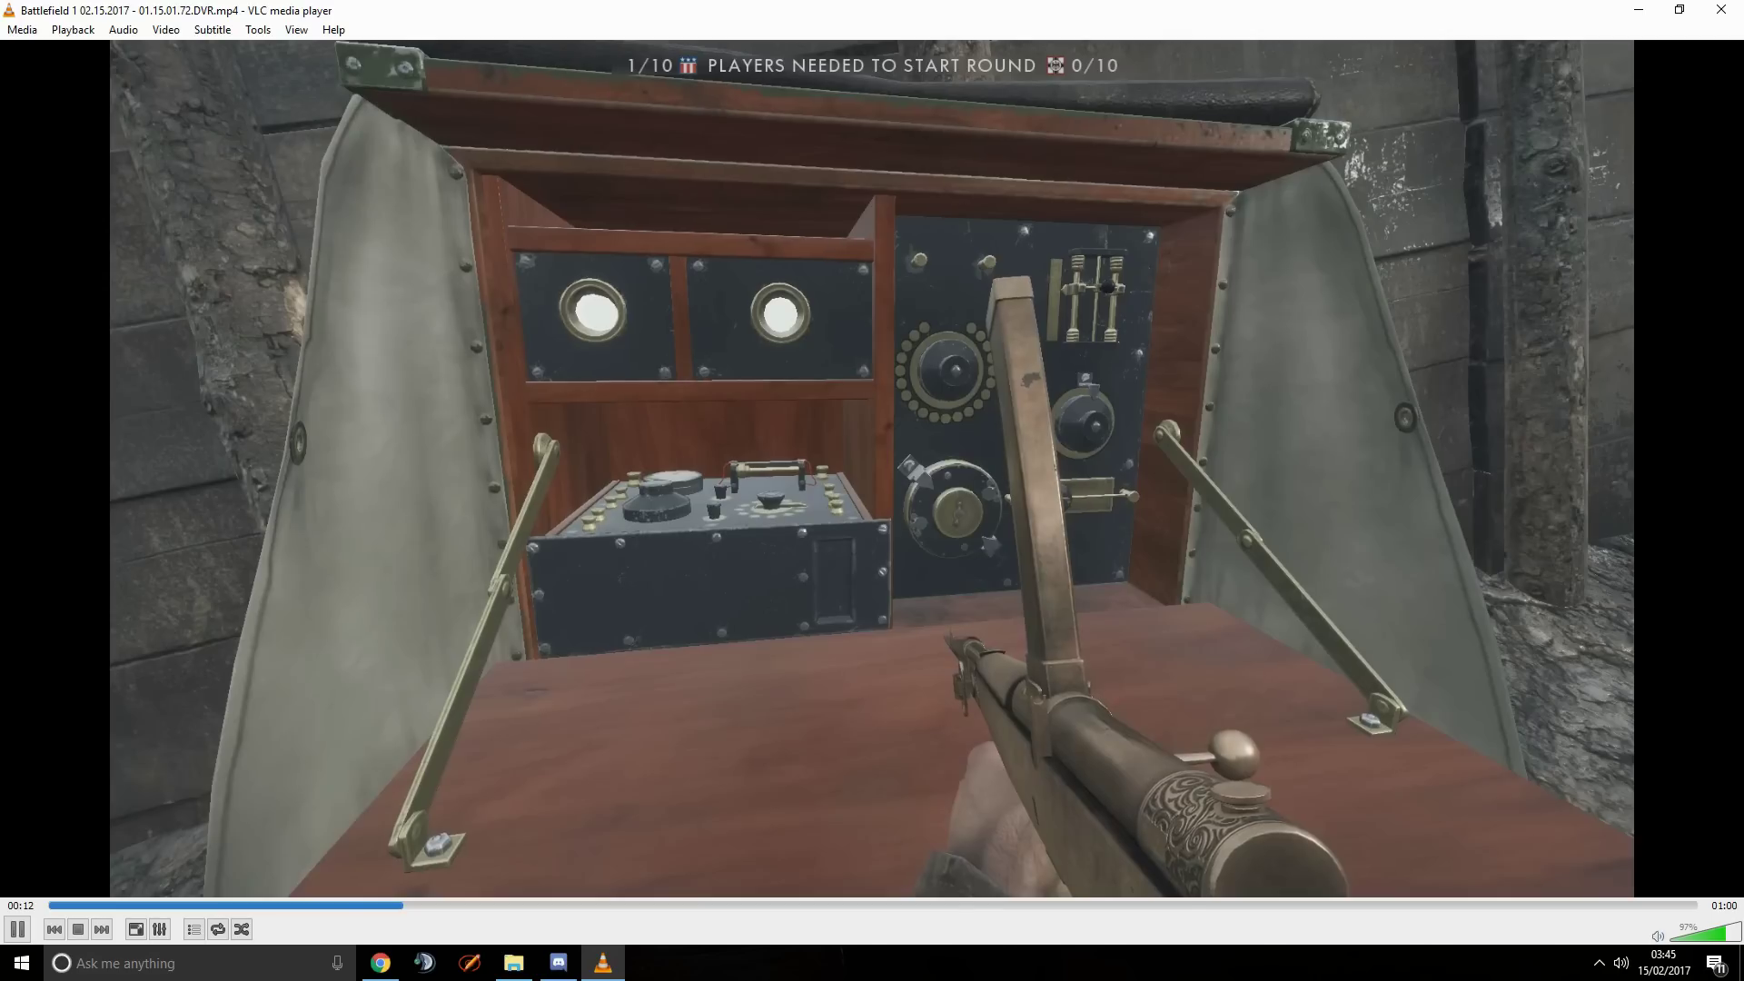
Step: Pause at 0:13 and add the 01.15.01.72 DVR.mp4 recording as the Convert / Save source
key("space")
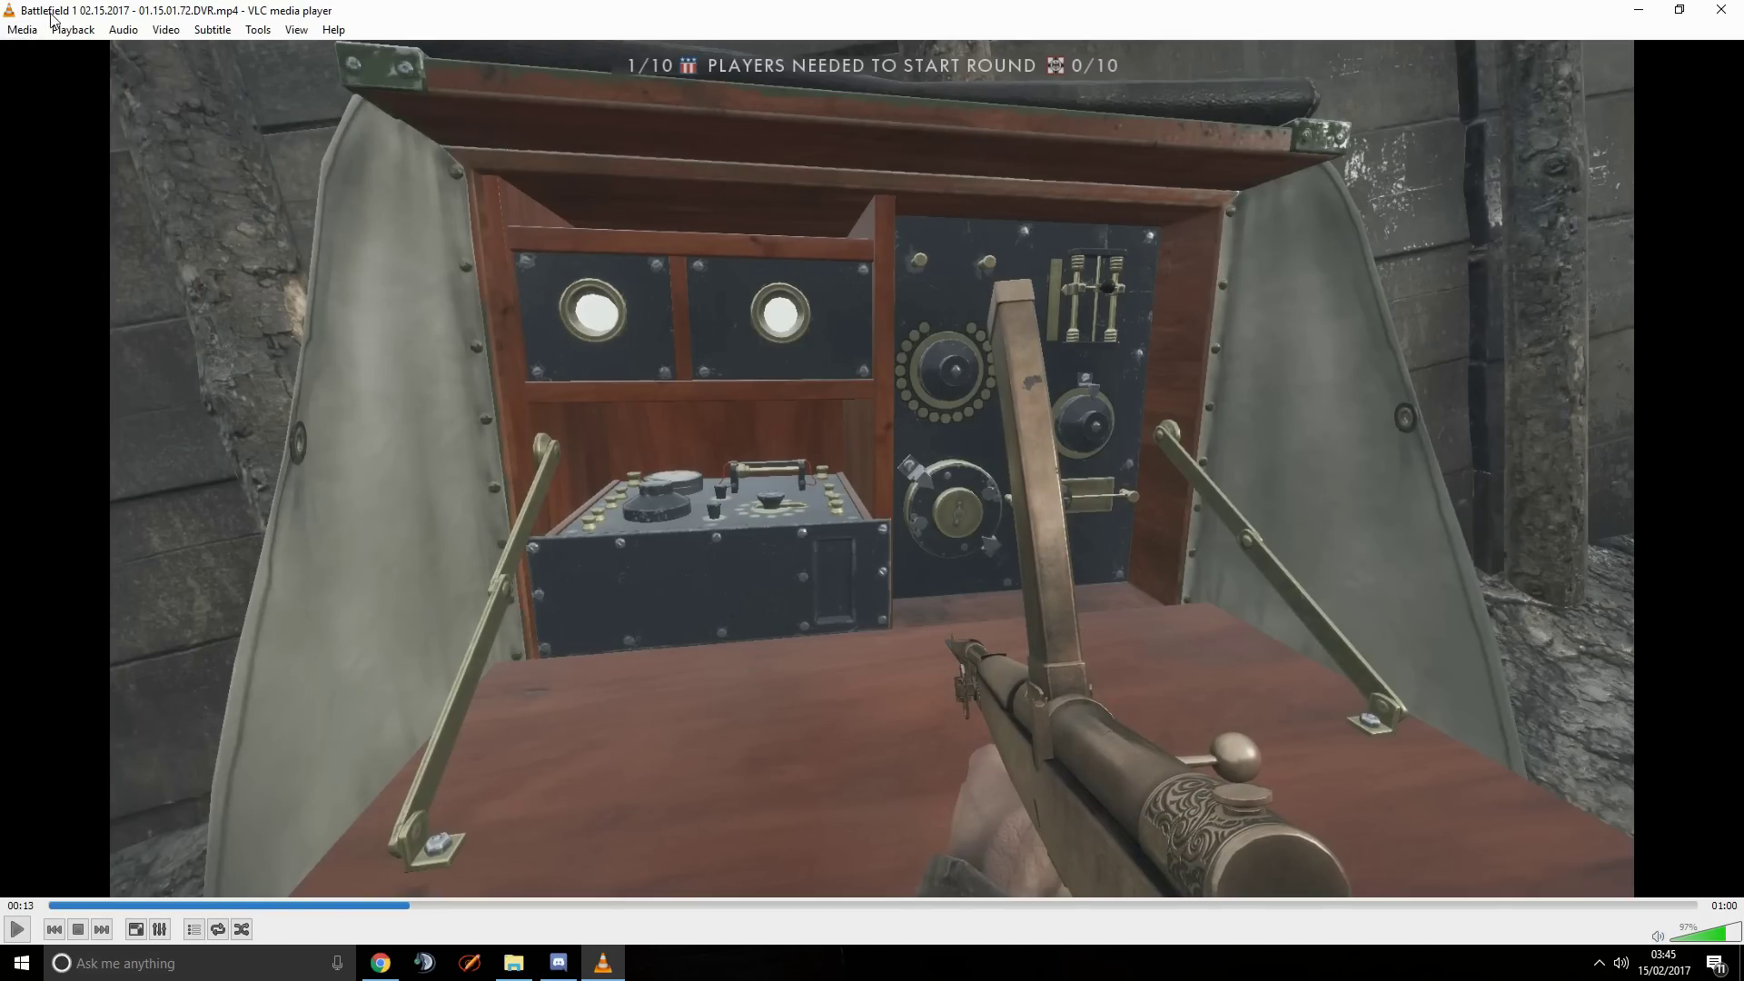
left_click(17, 32)
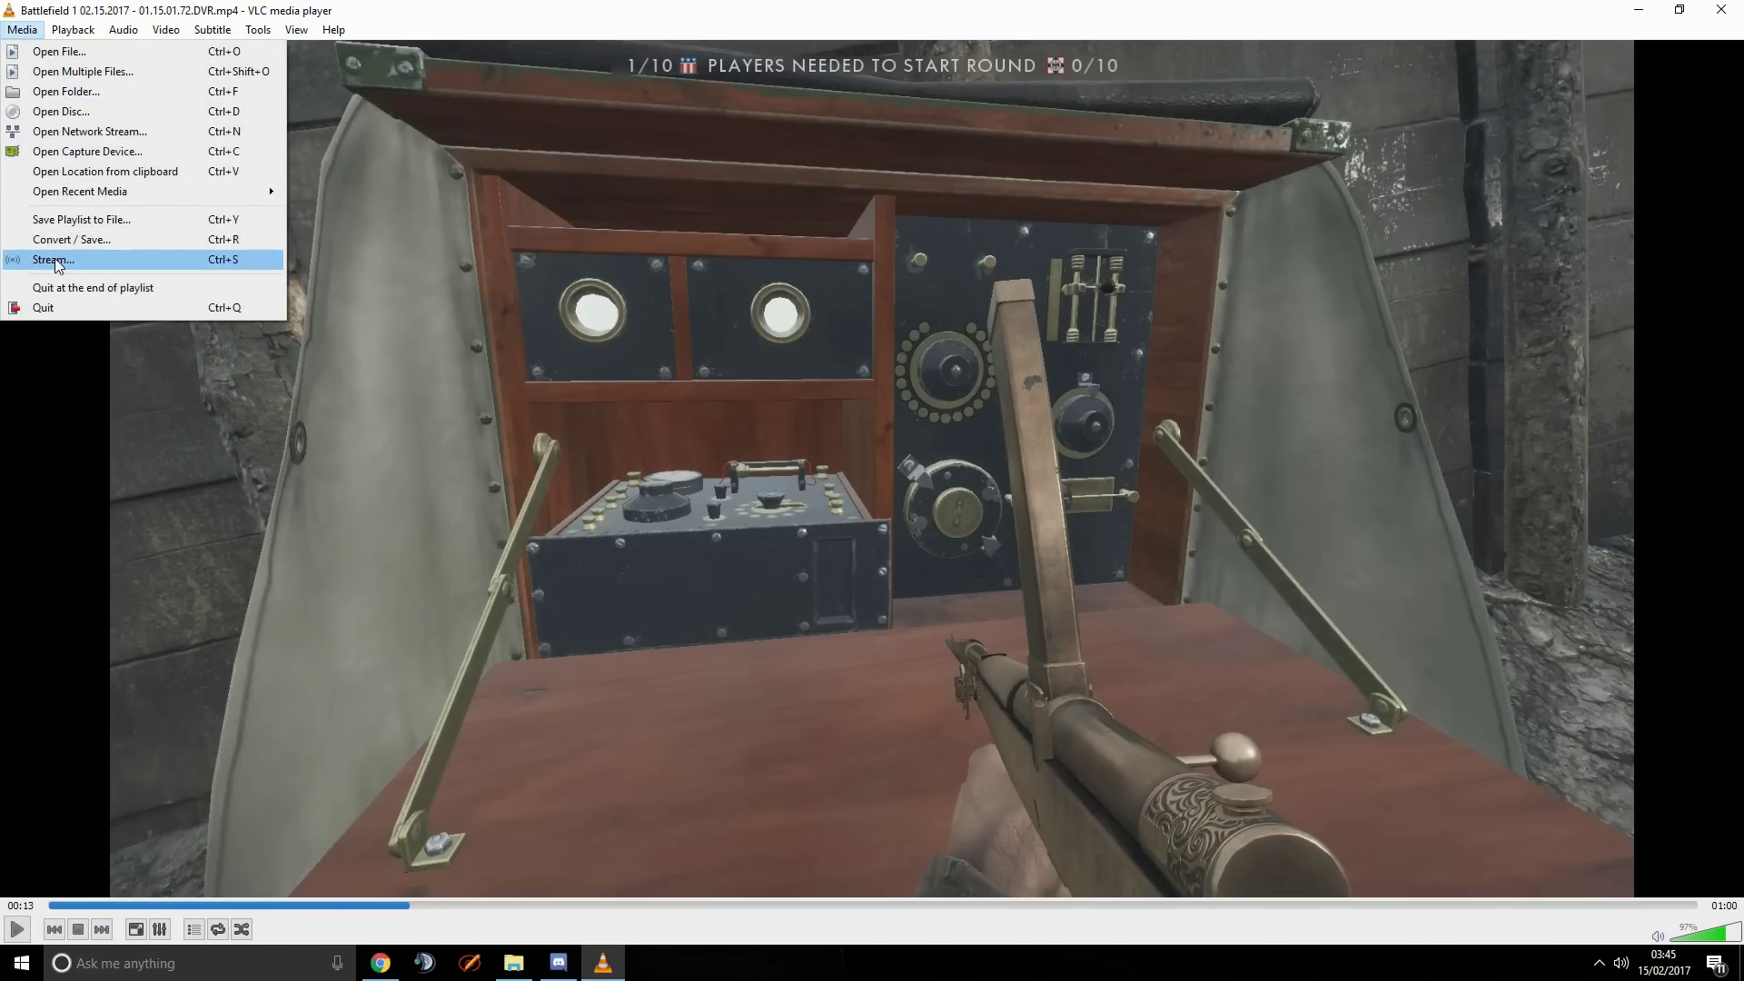
left_click(142, 241)
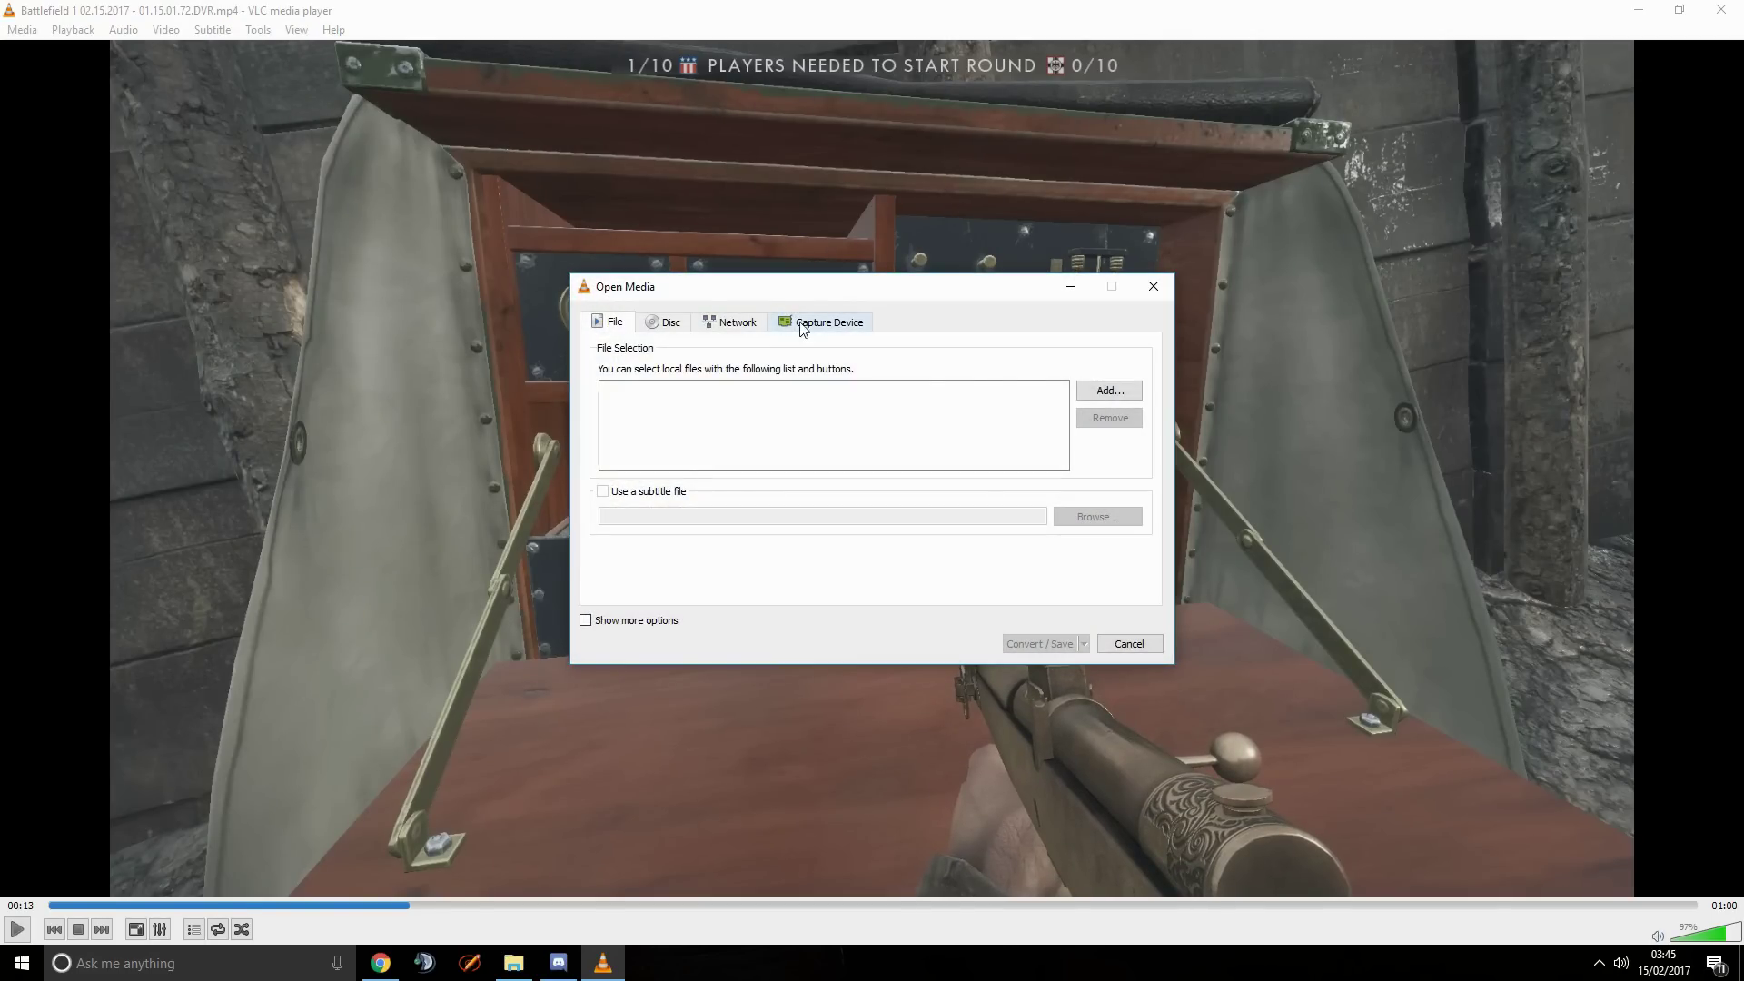
left_click(1105, 395)
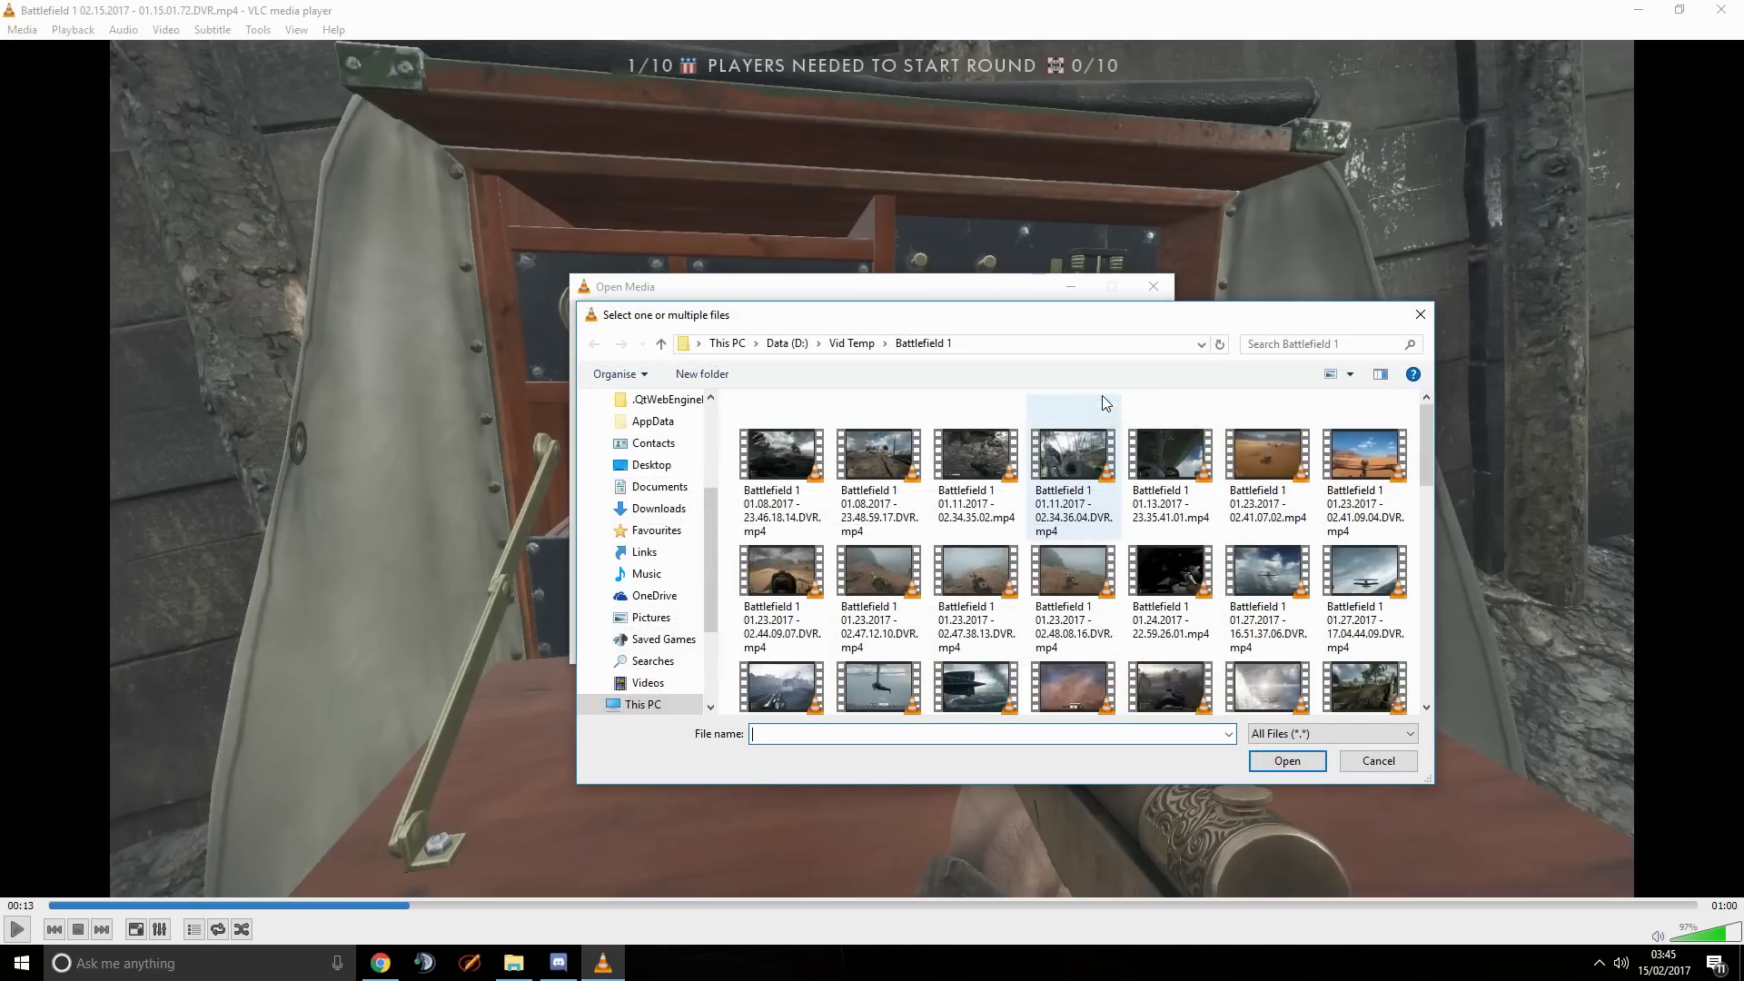
left_click(1007, 490)
scroll(1007, 490, "down", 8)
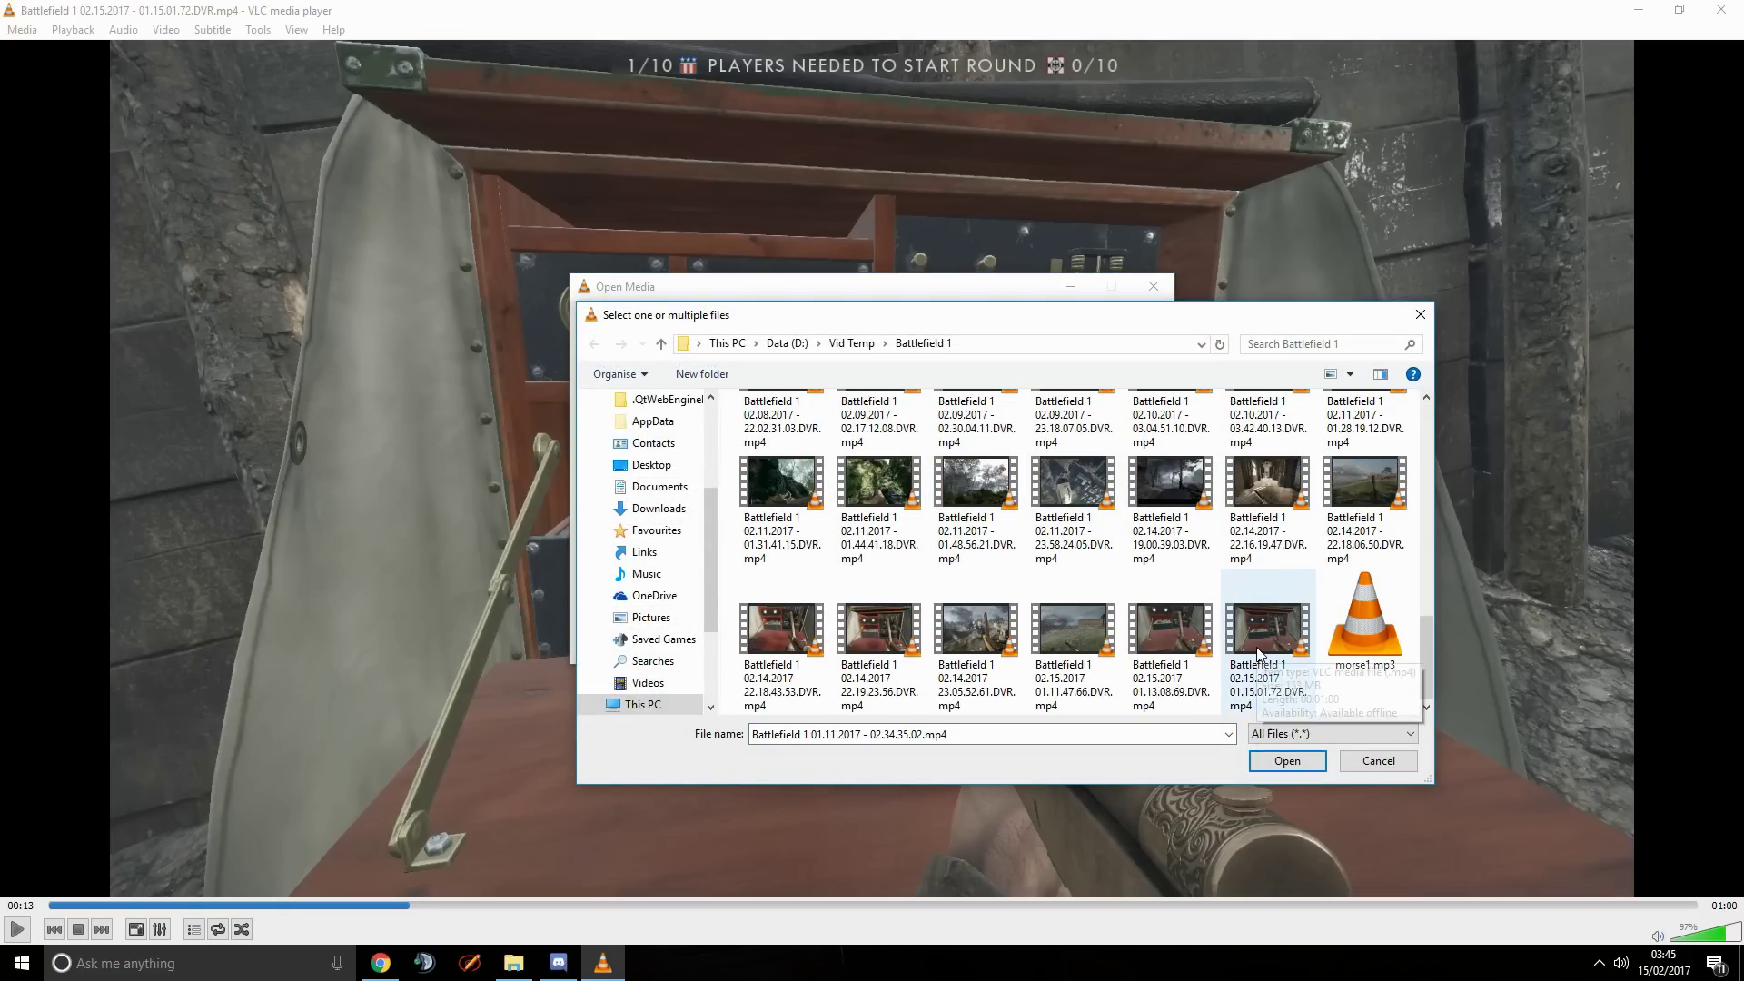
double_click(1258, 650)
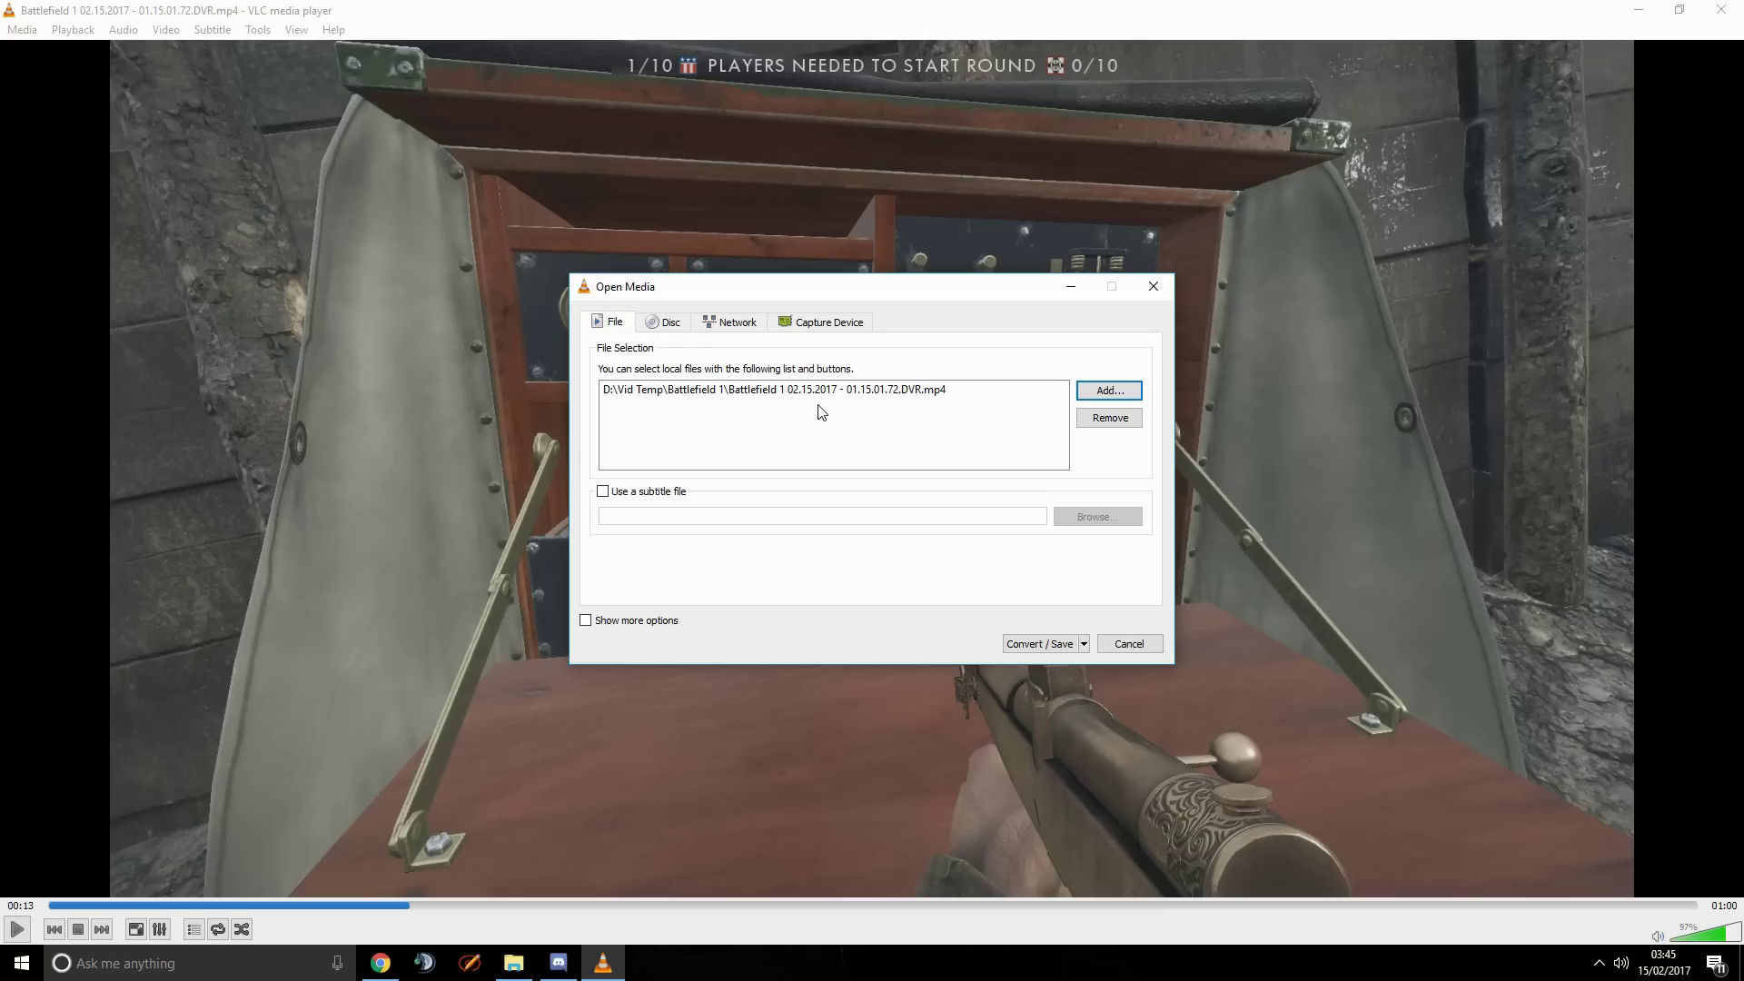
Step: Choose Stream as the output for the recording and move on to destinations
left_click(1084, 645)
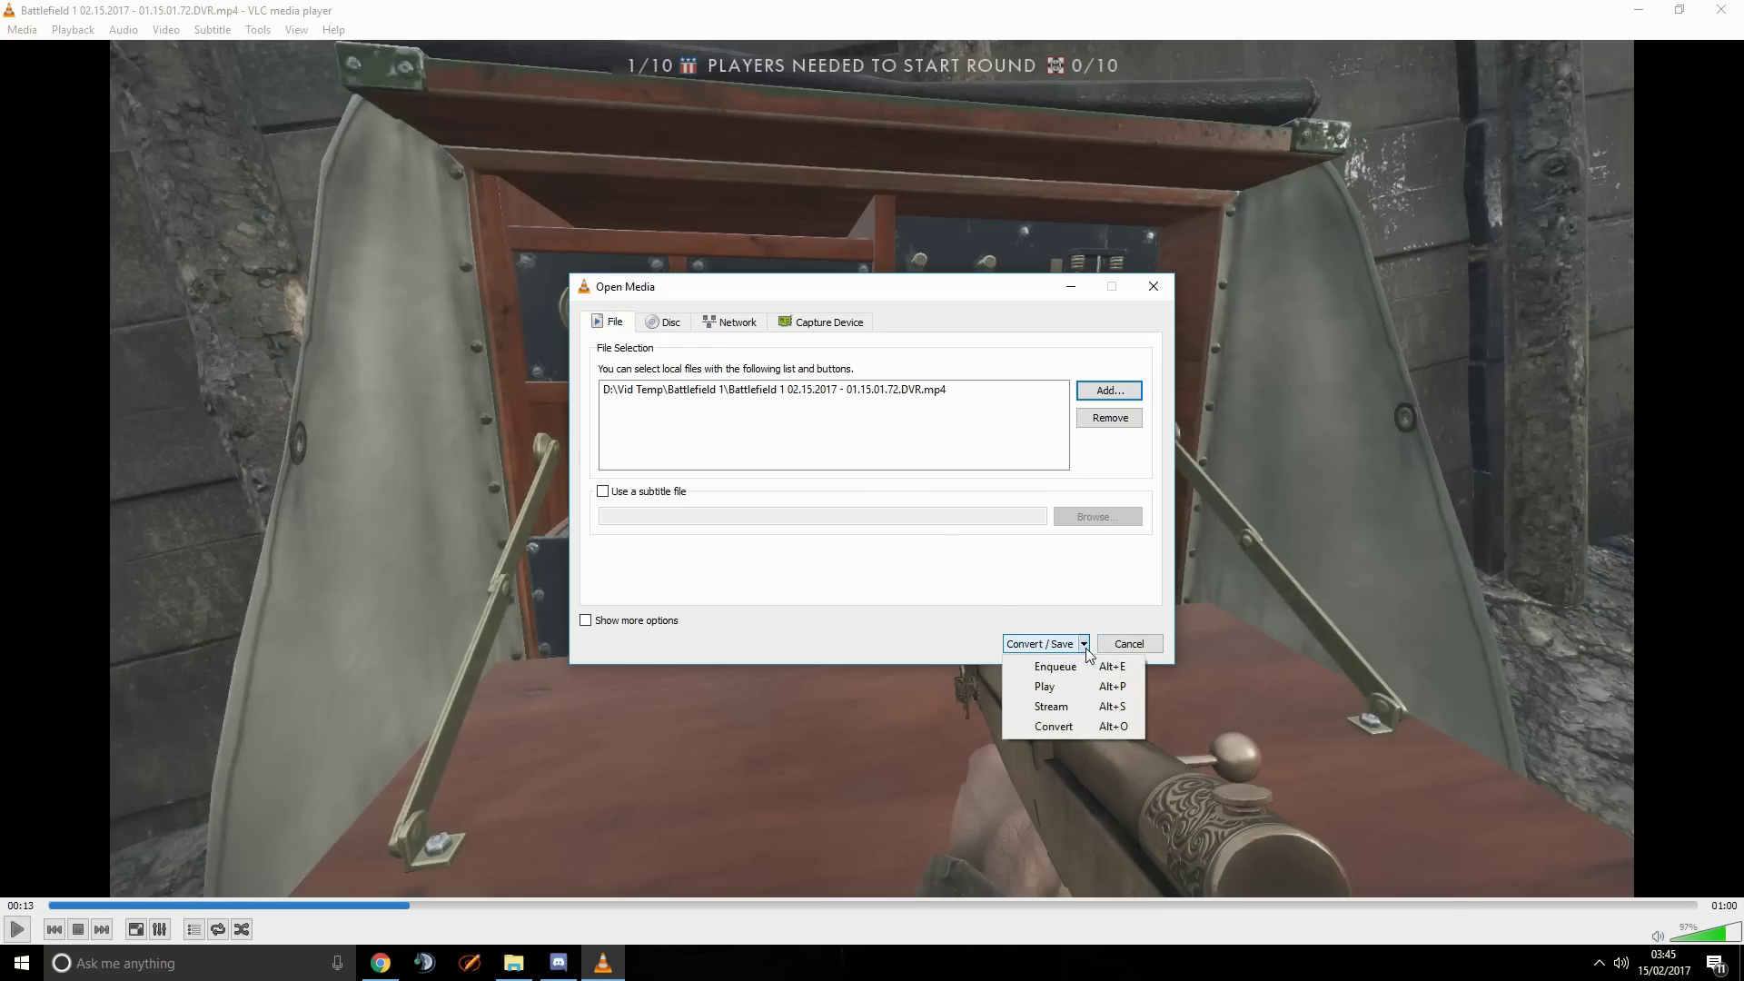
left_click(1068, 712)
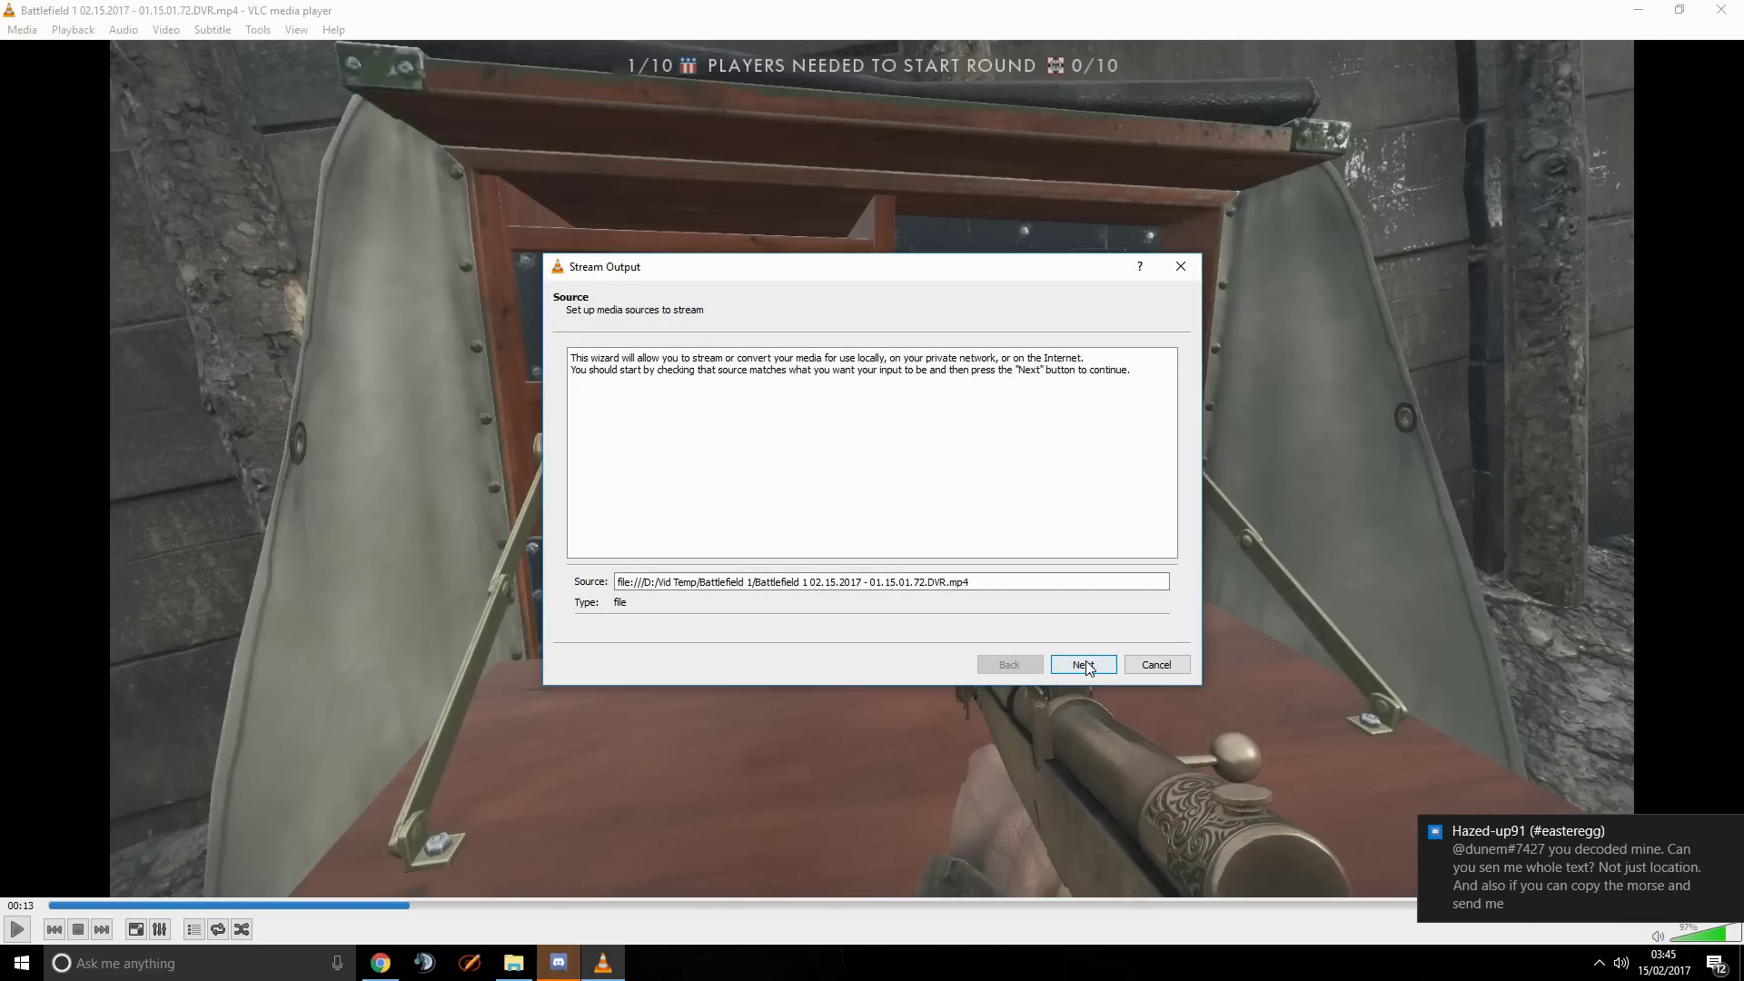
left_click(1086, 666)
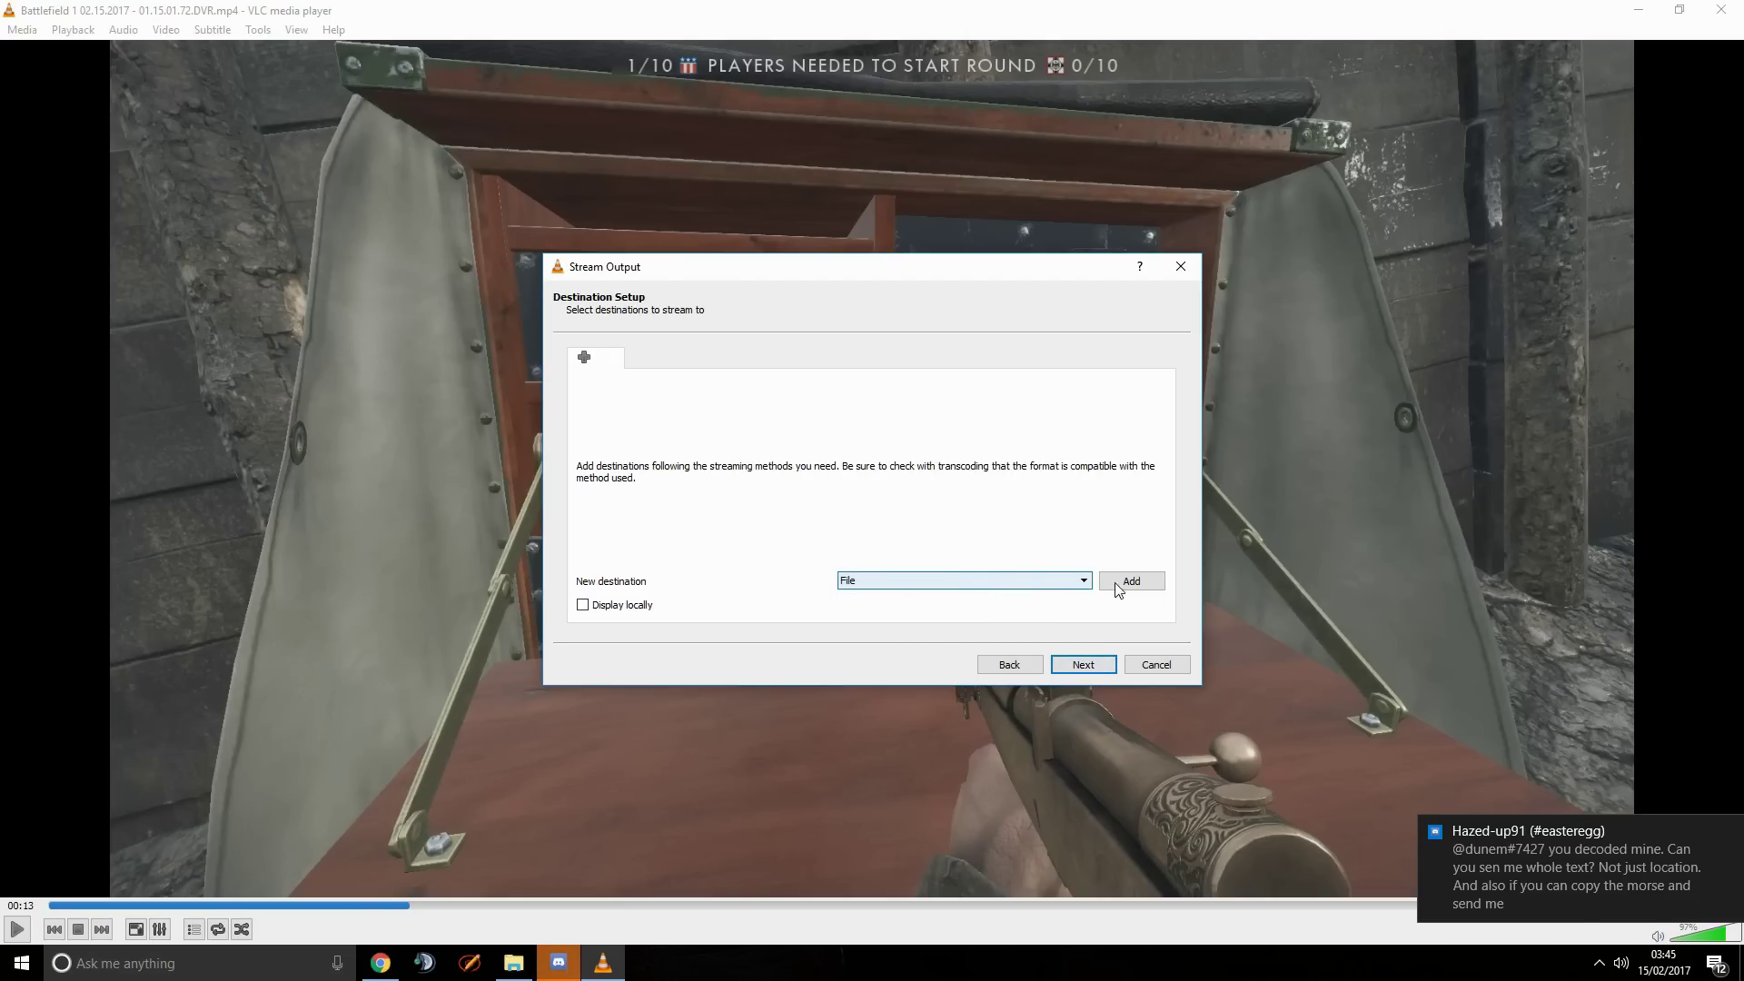
Step: Add a File destination saved as morsecode1.mp3 on the Desktop
left_click(999, 580)
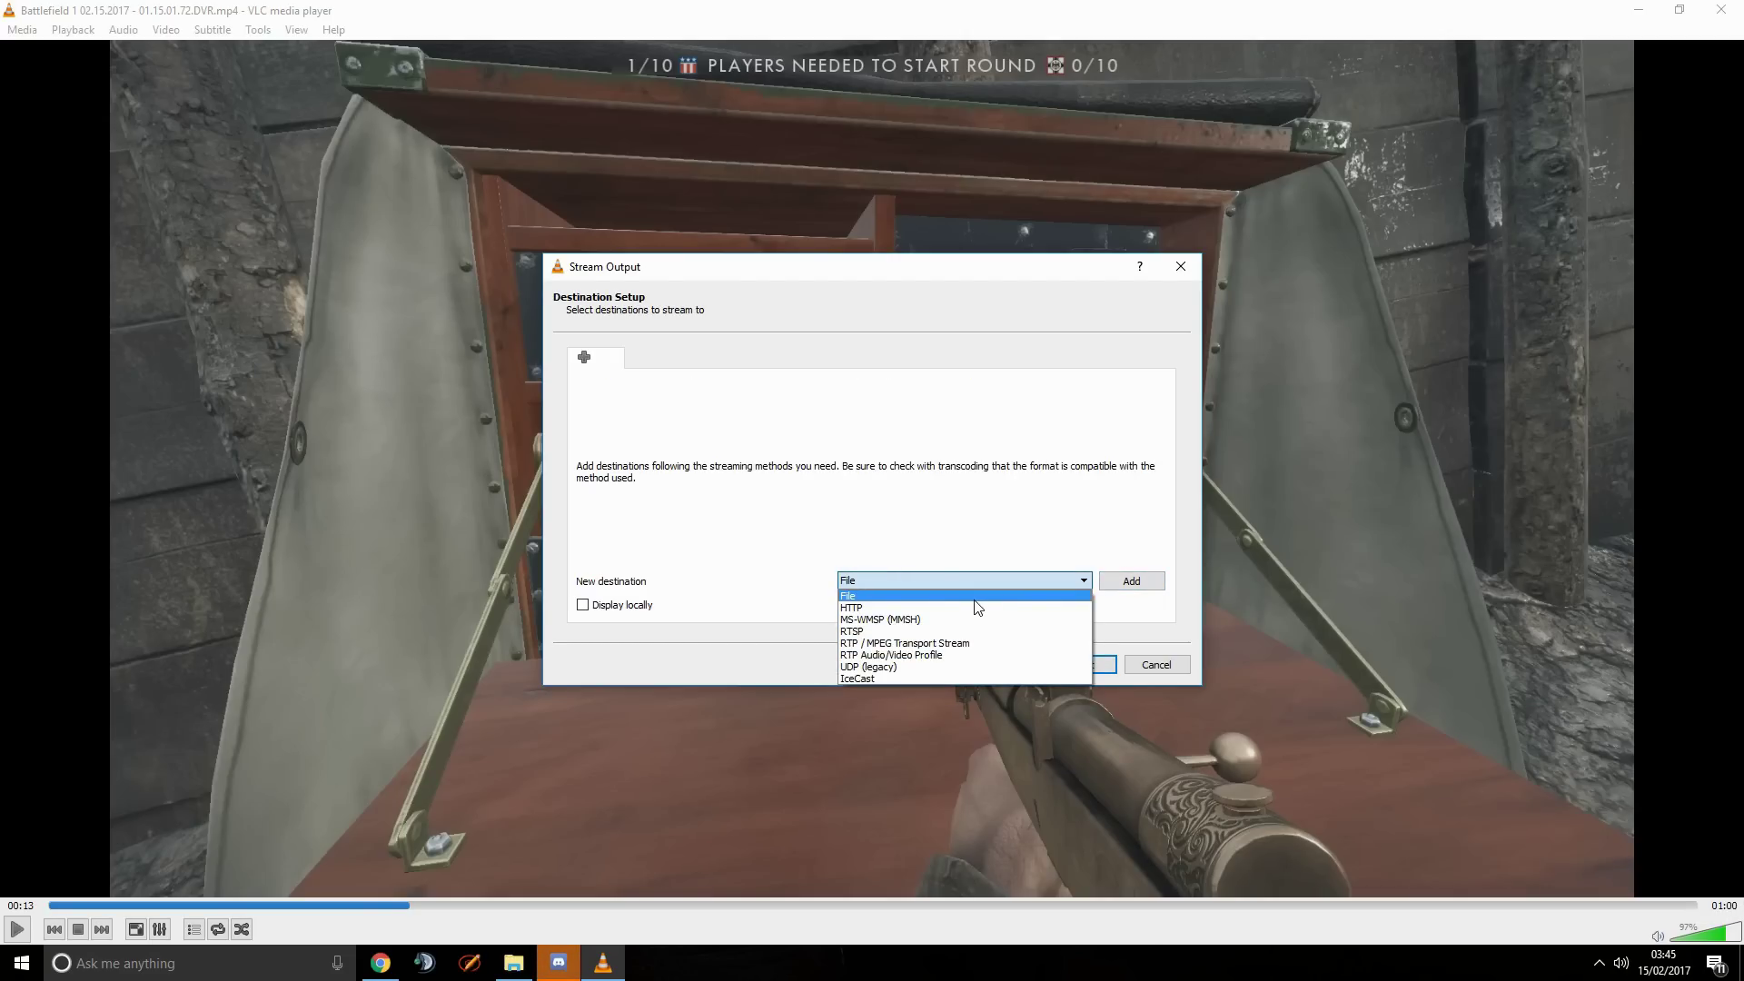
left_click(974, 598)
left_click(1136, 581)
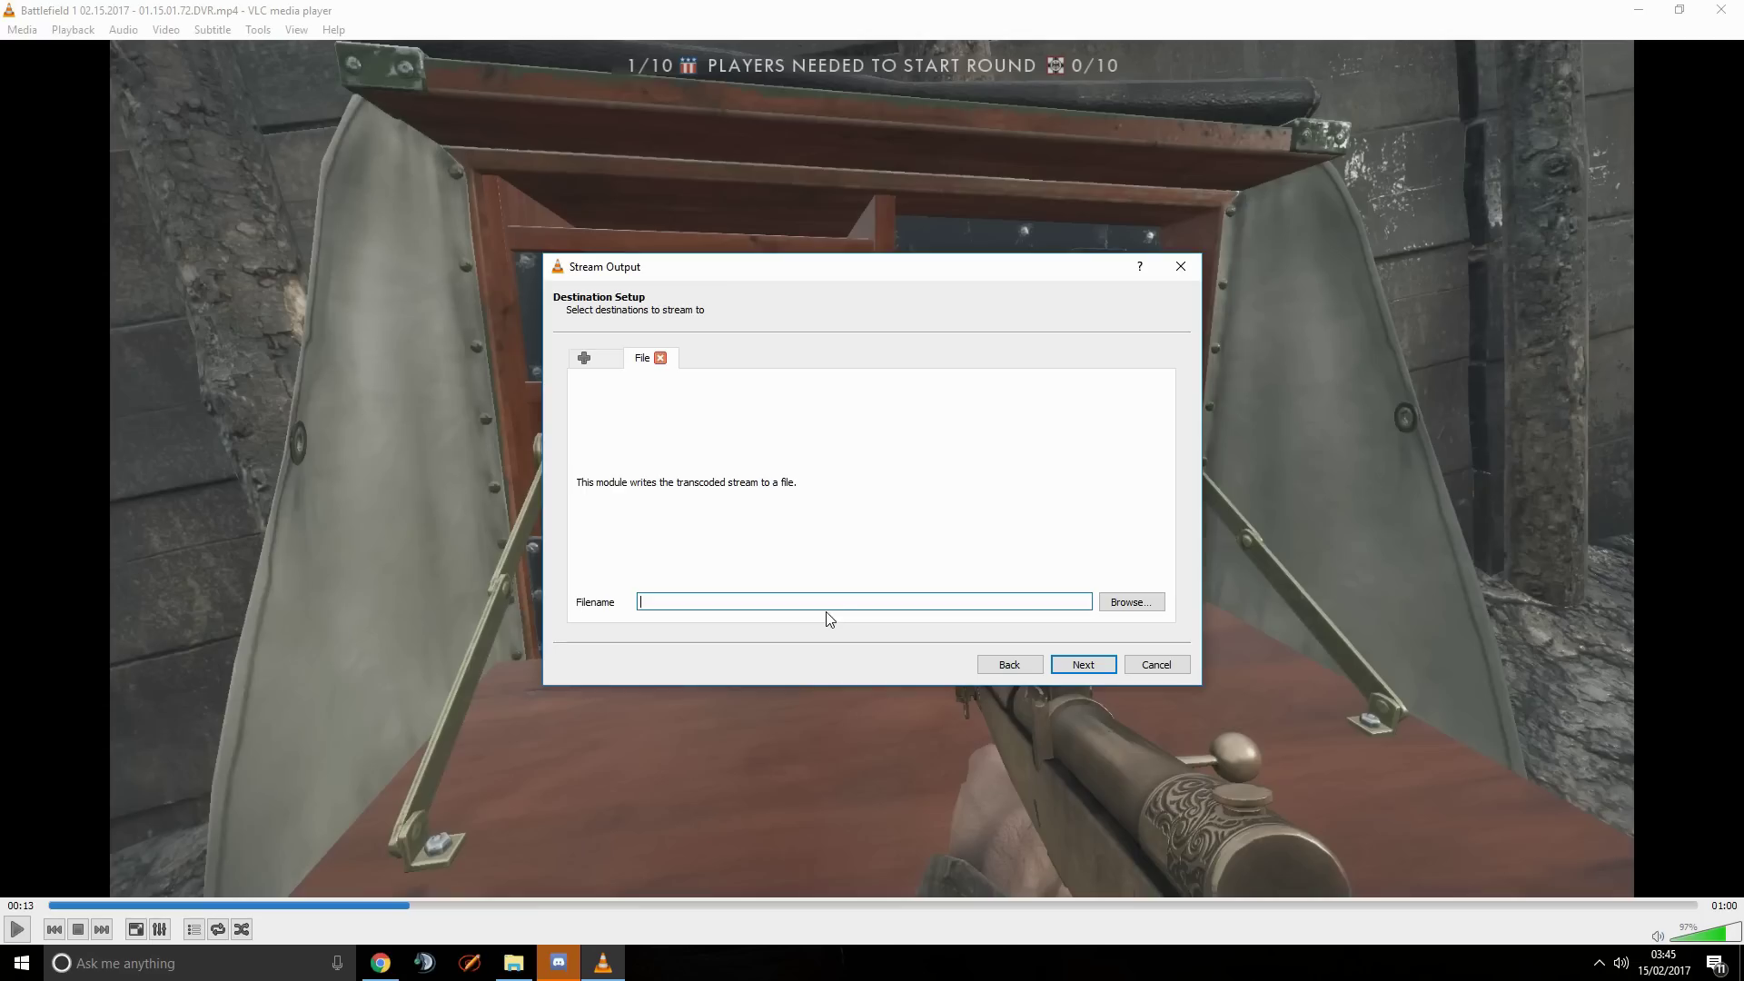
left_click(1130, 602)
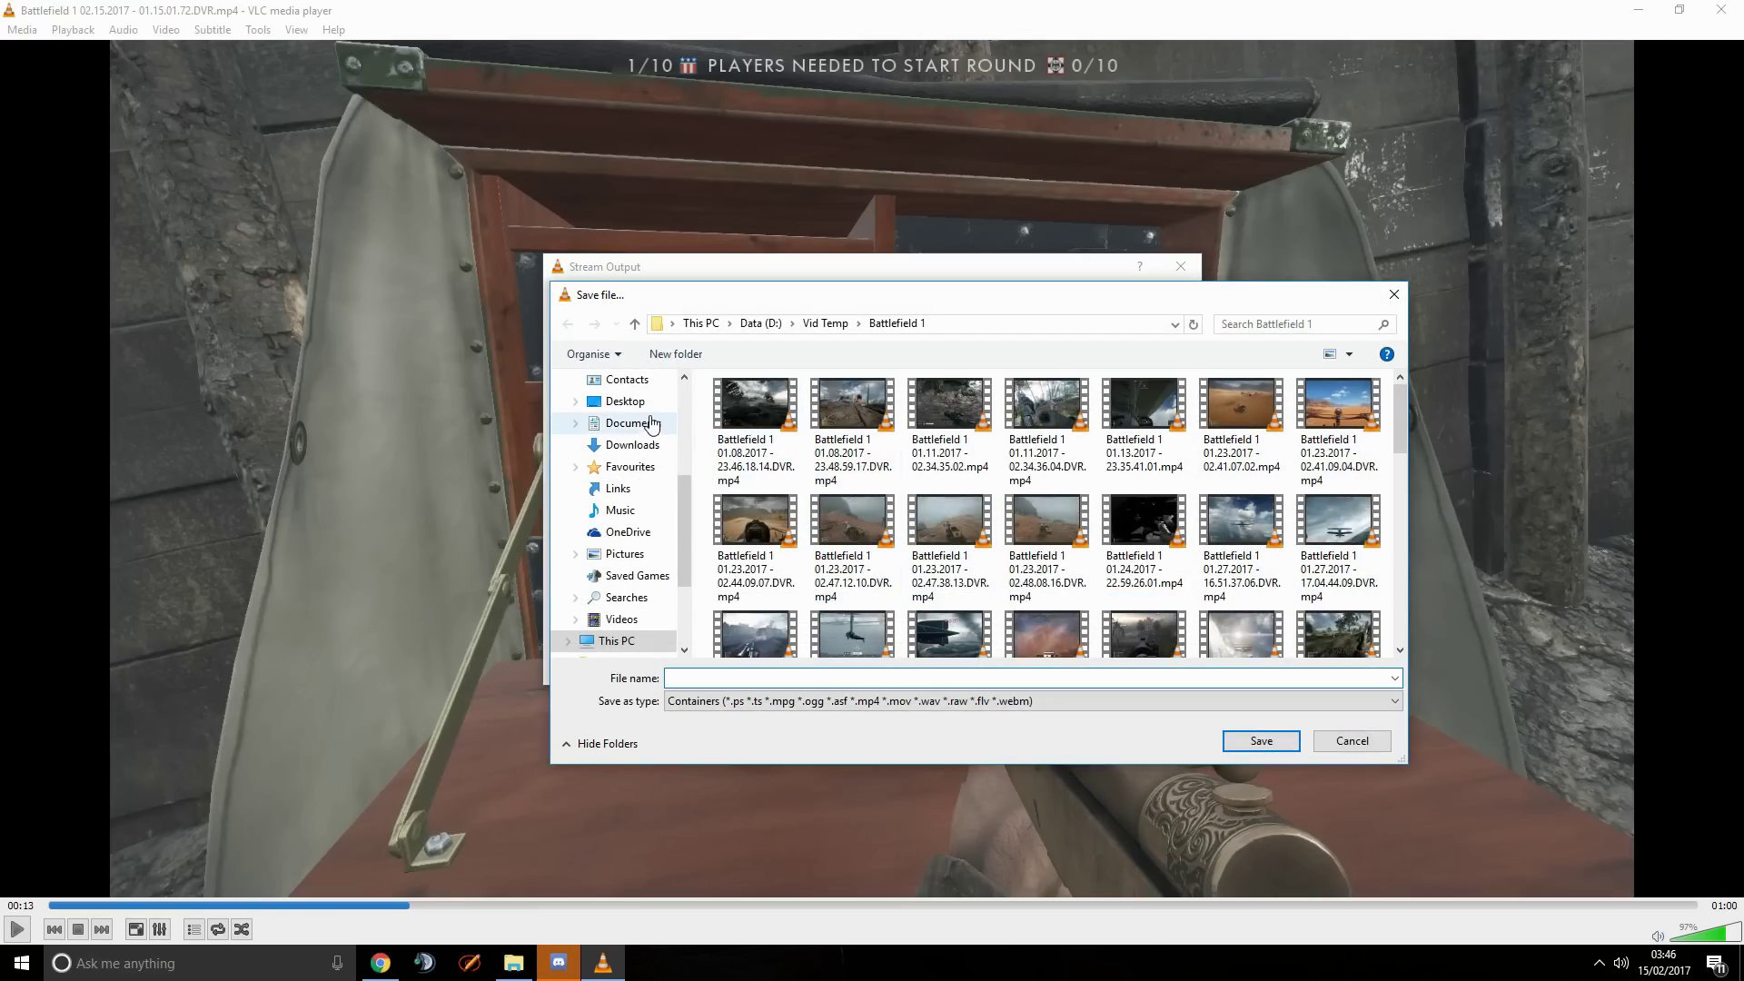
left_click(636, 400)
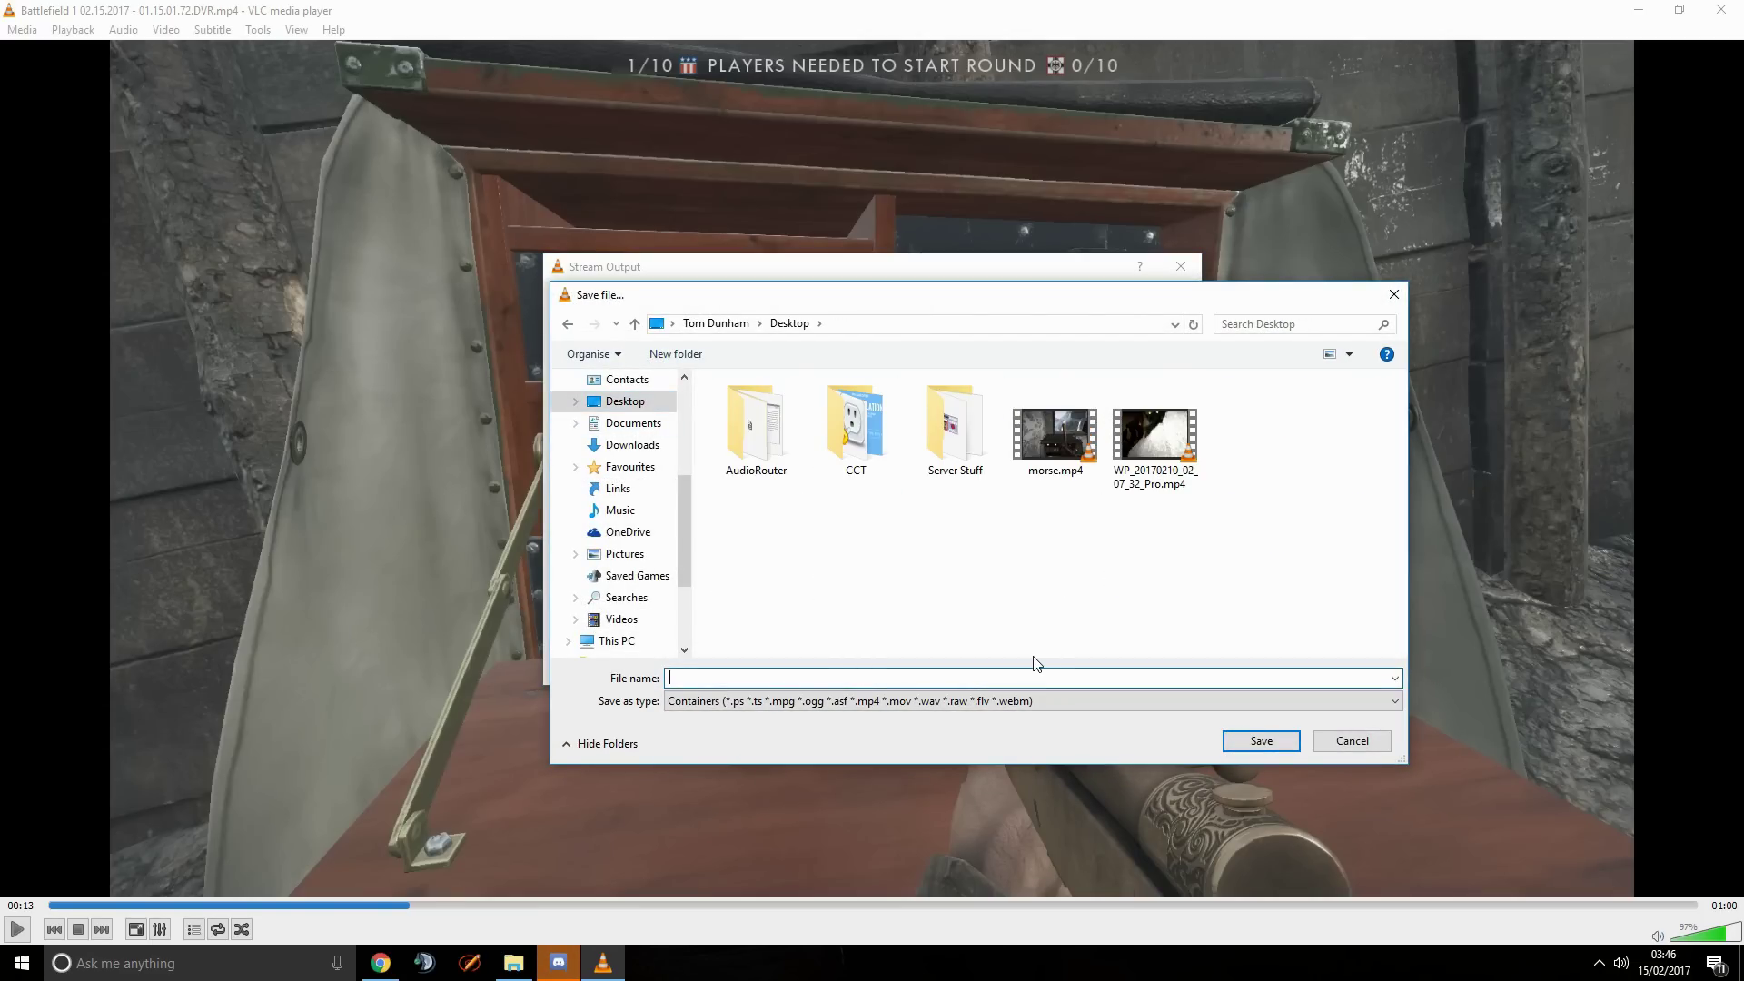
type("mors")
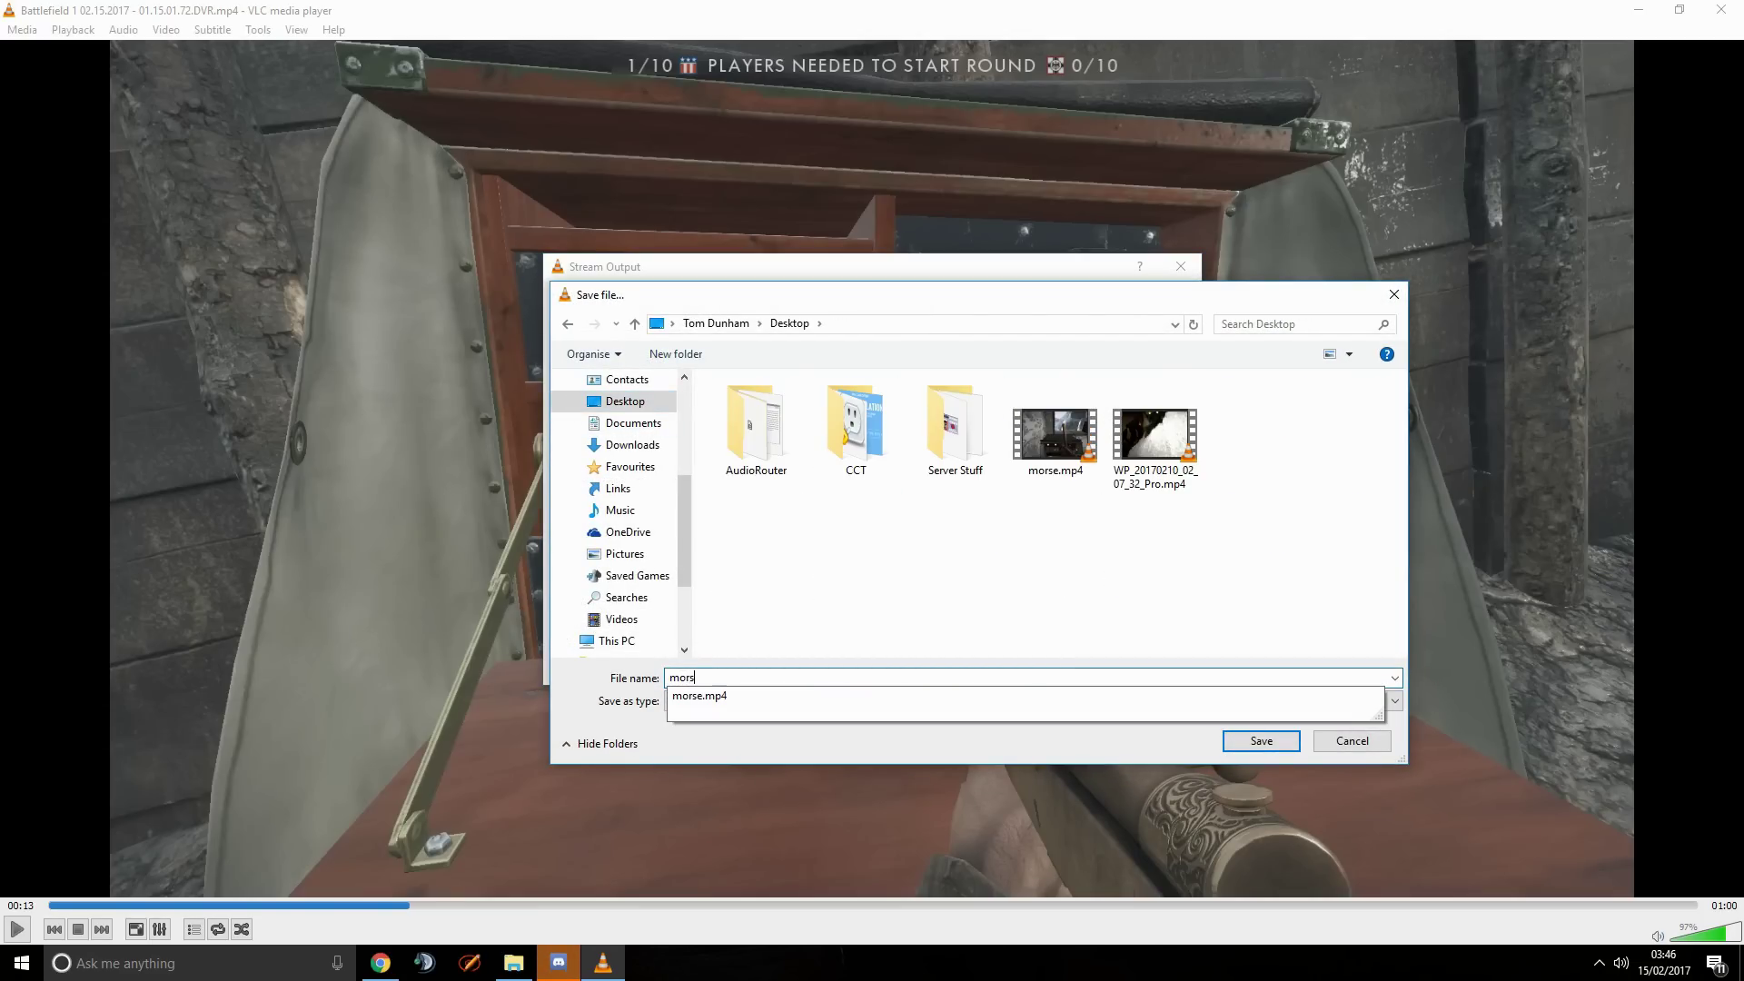
type("ecode1.mp3")
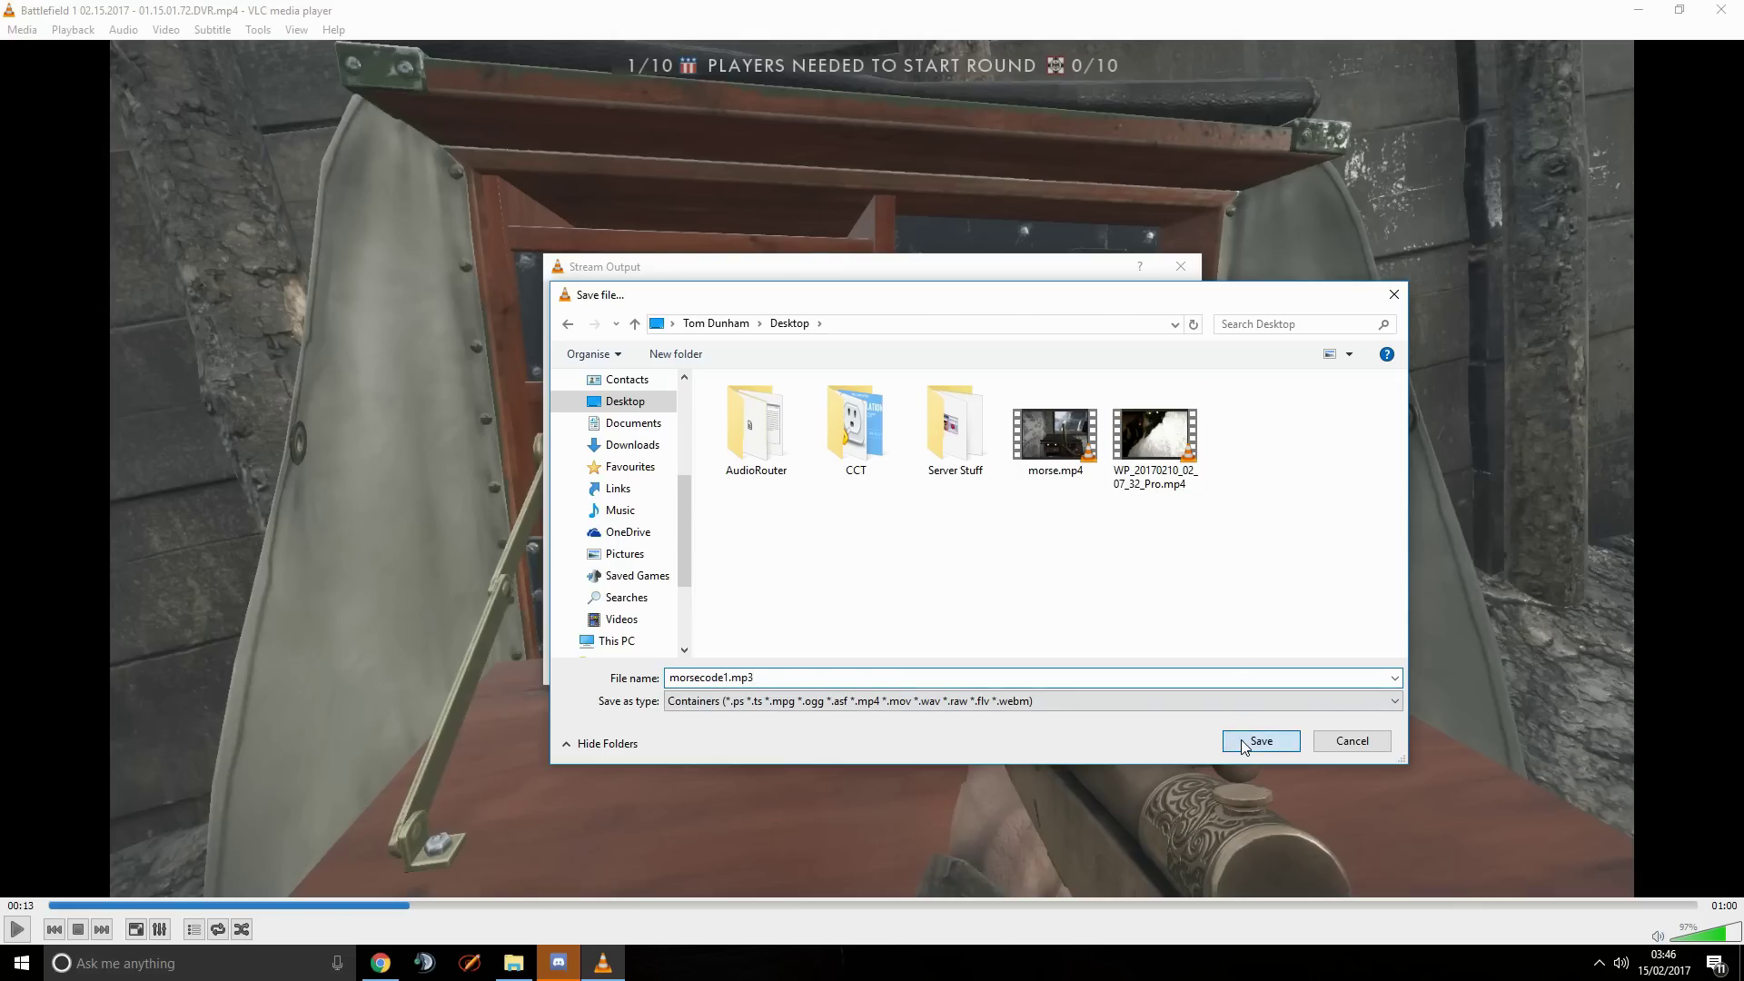
left_click(1240, 740)
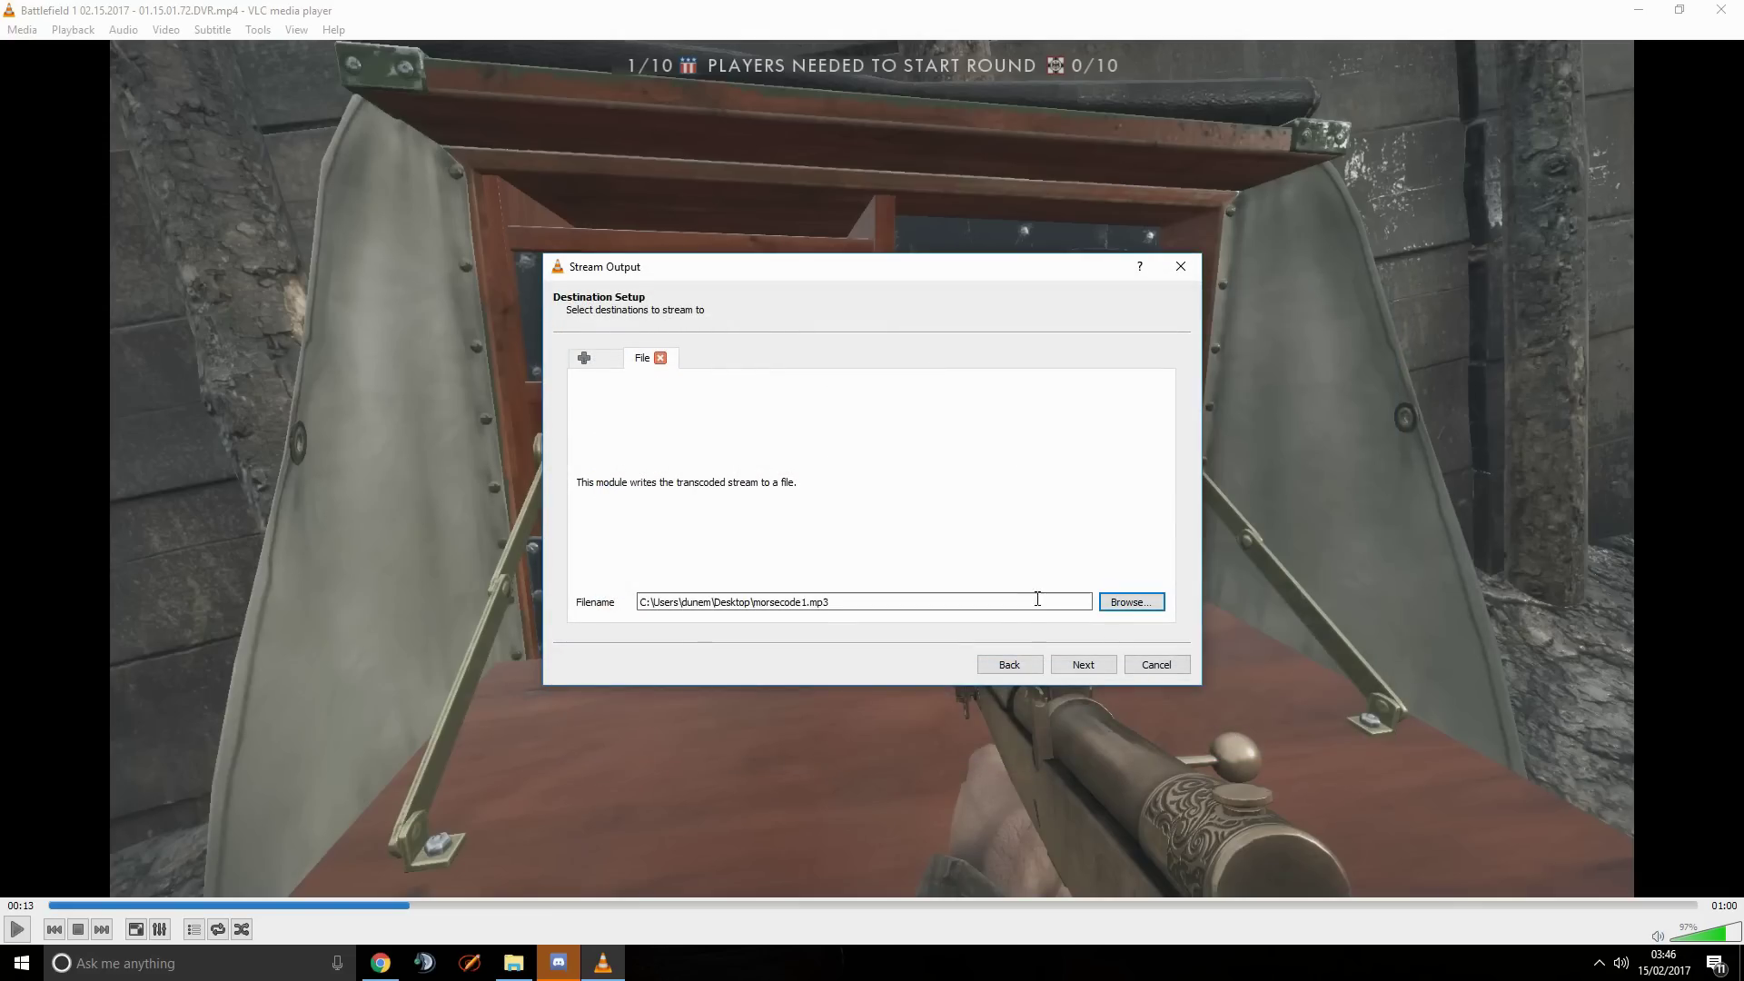
Step: Apply the Audio - MP3 transcoding profile and start streaming to morsecode1.mp3
left_click(1083, 664)
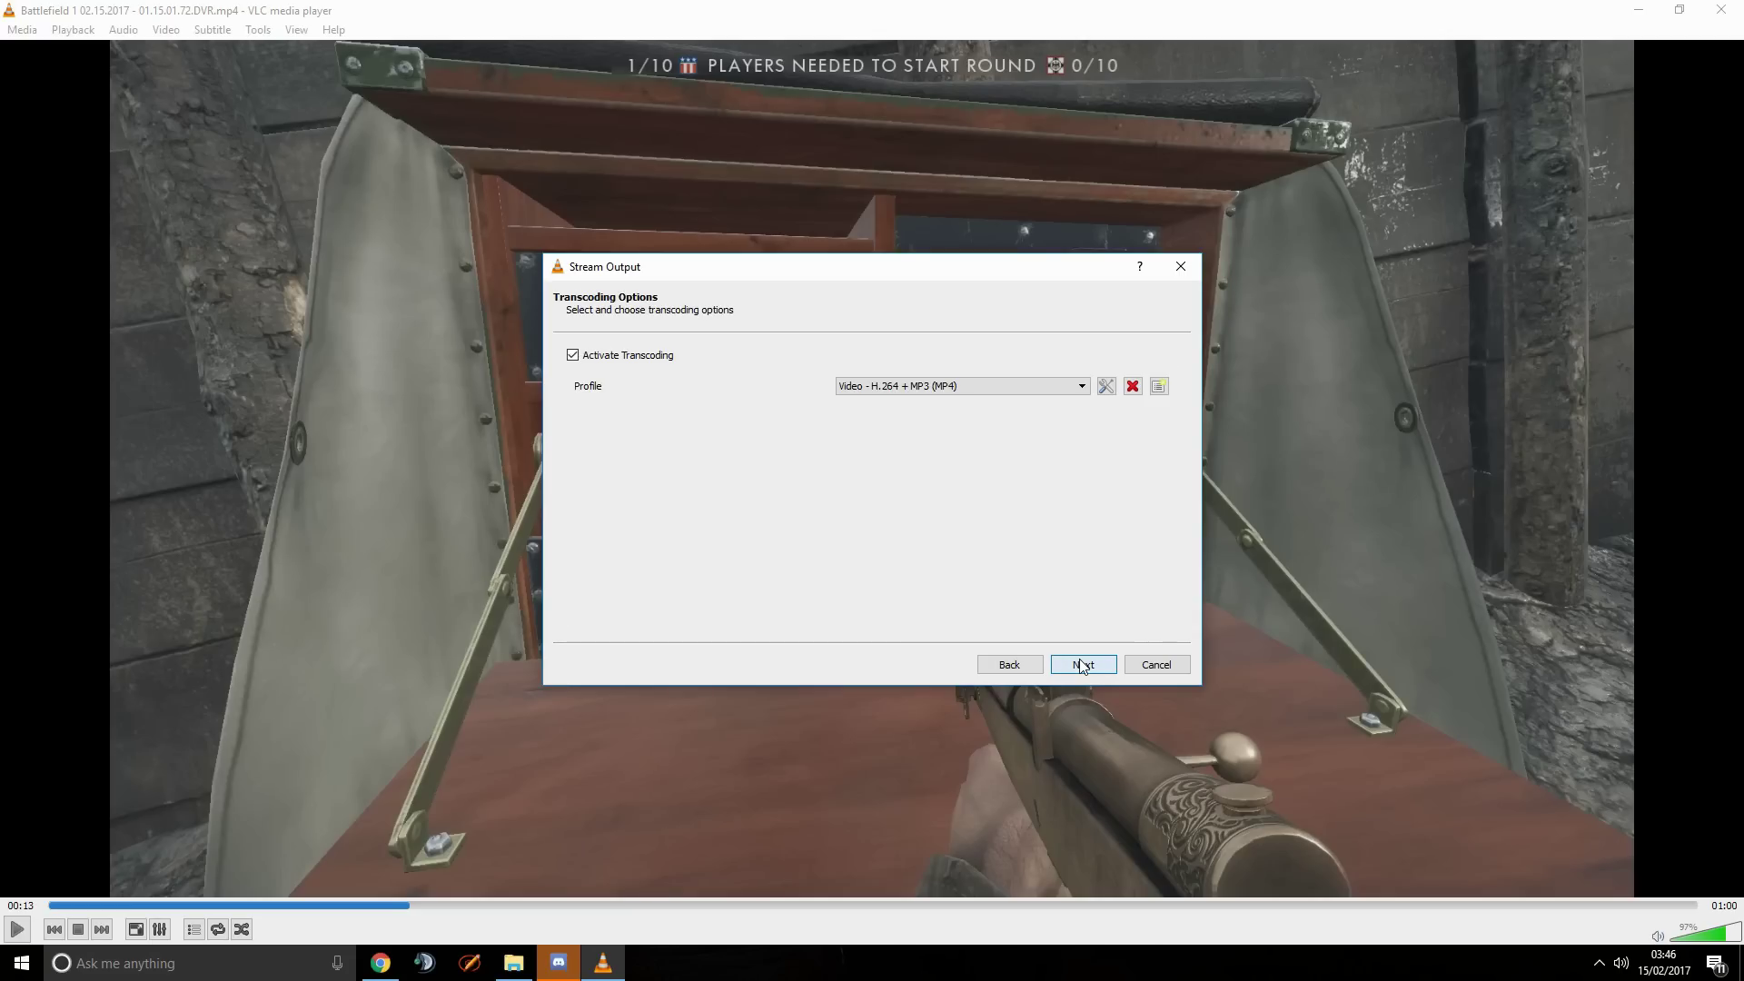
left_click(1017, 387)
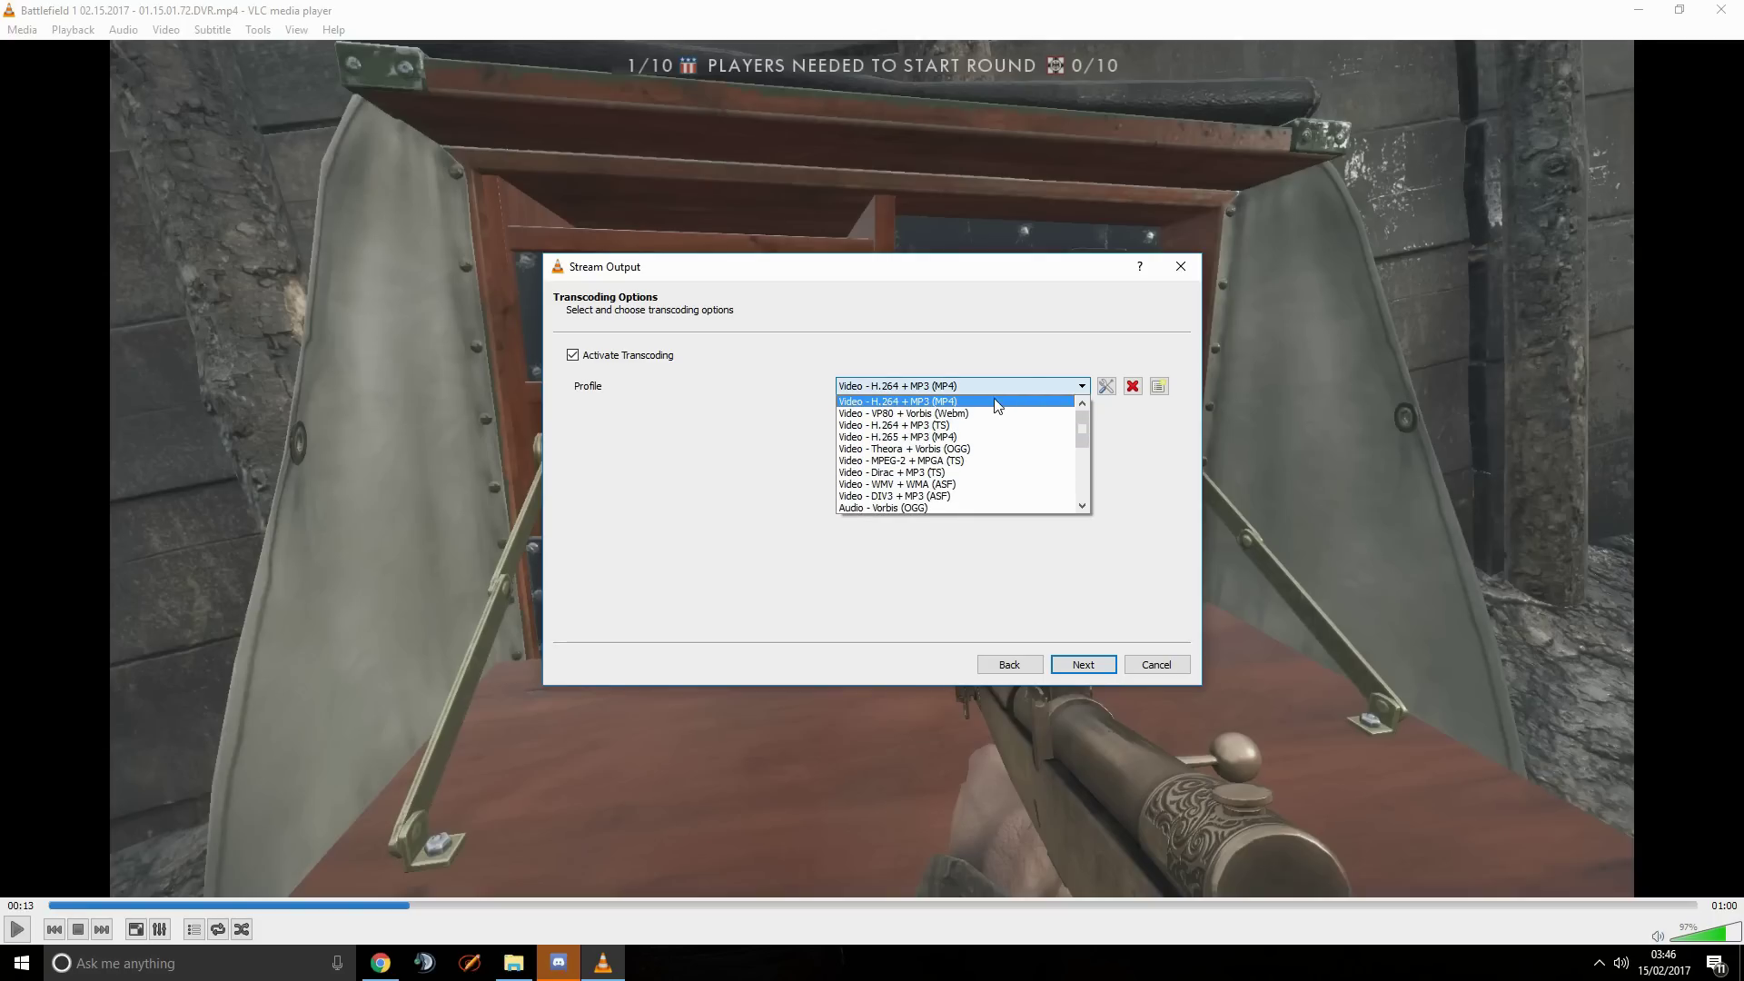
scroll(970, 434, "down", 1)
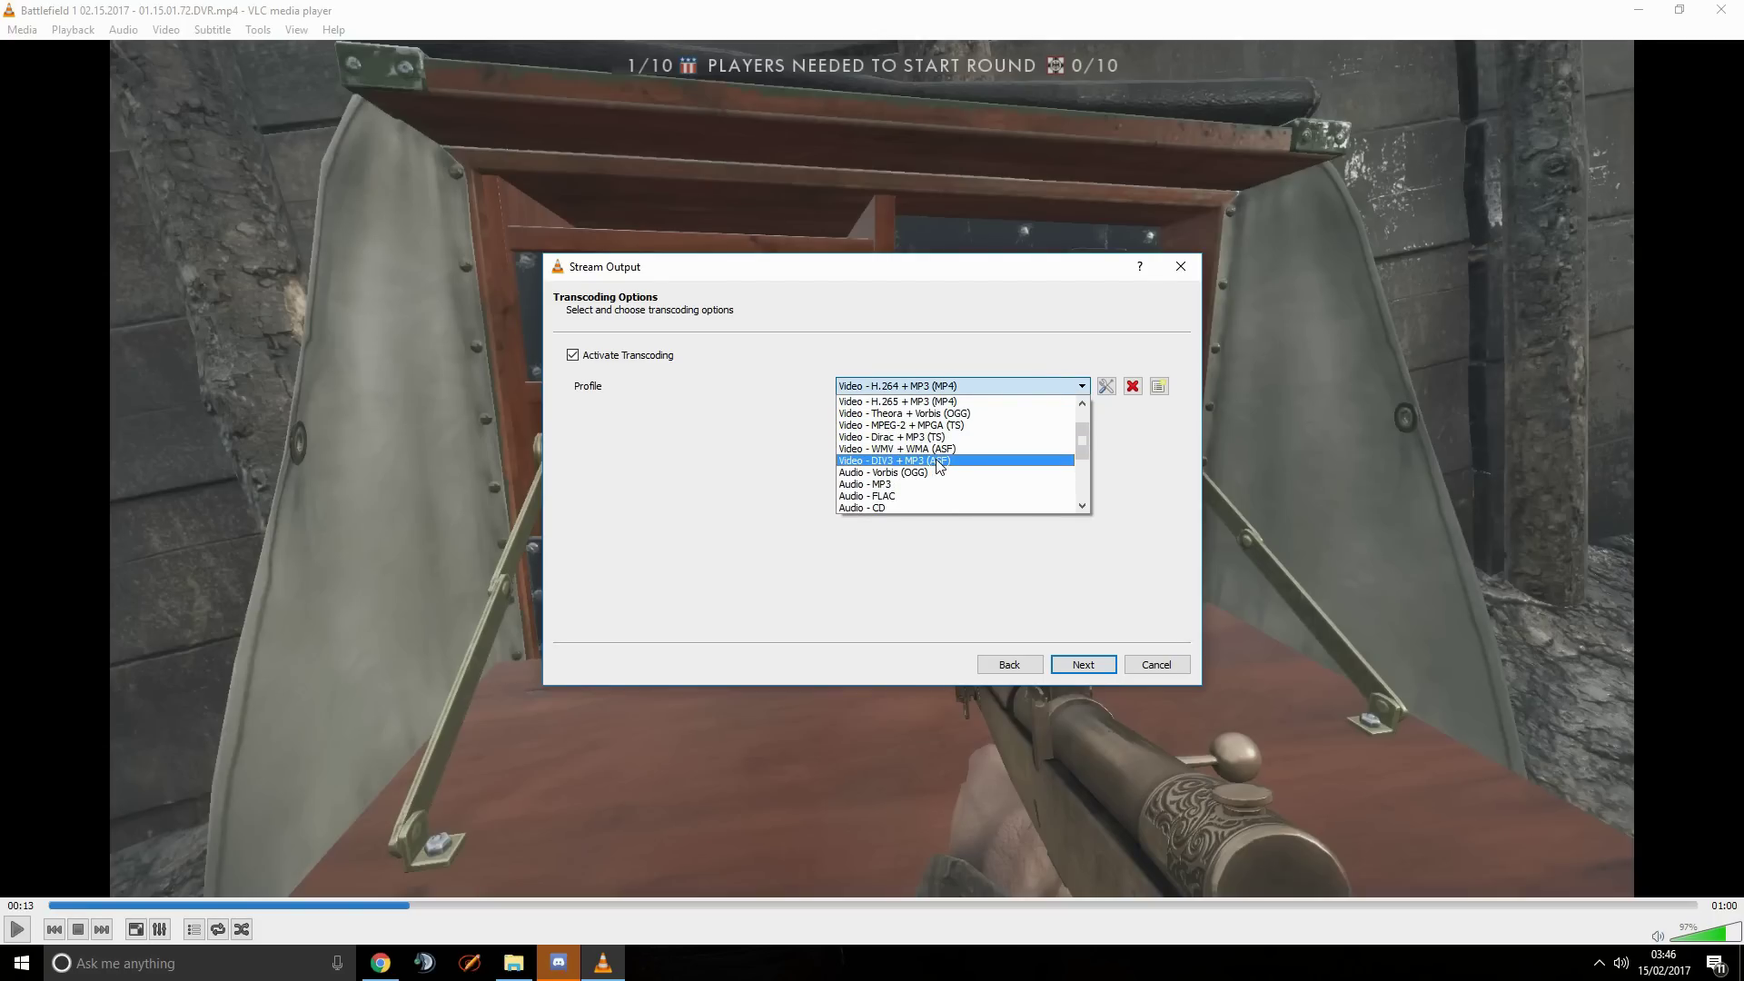
left_click(877, 485)
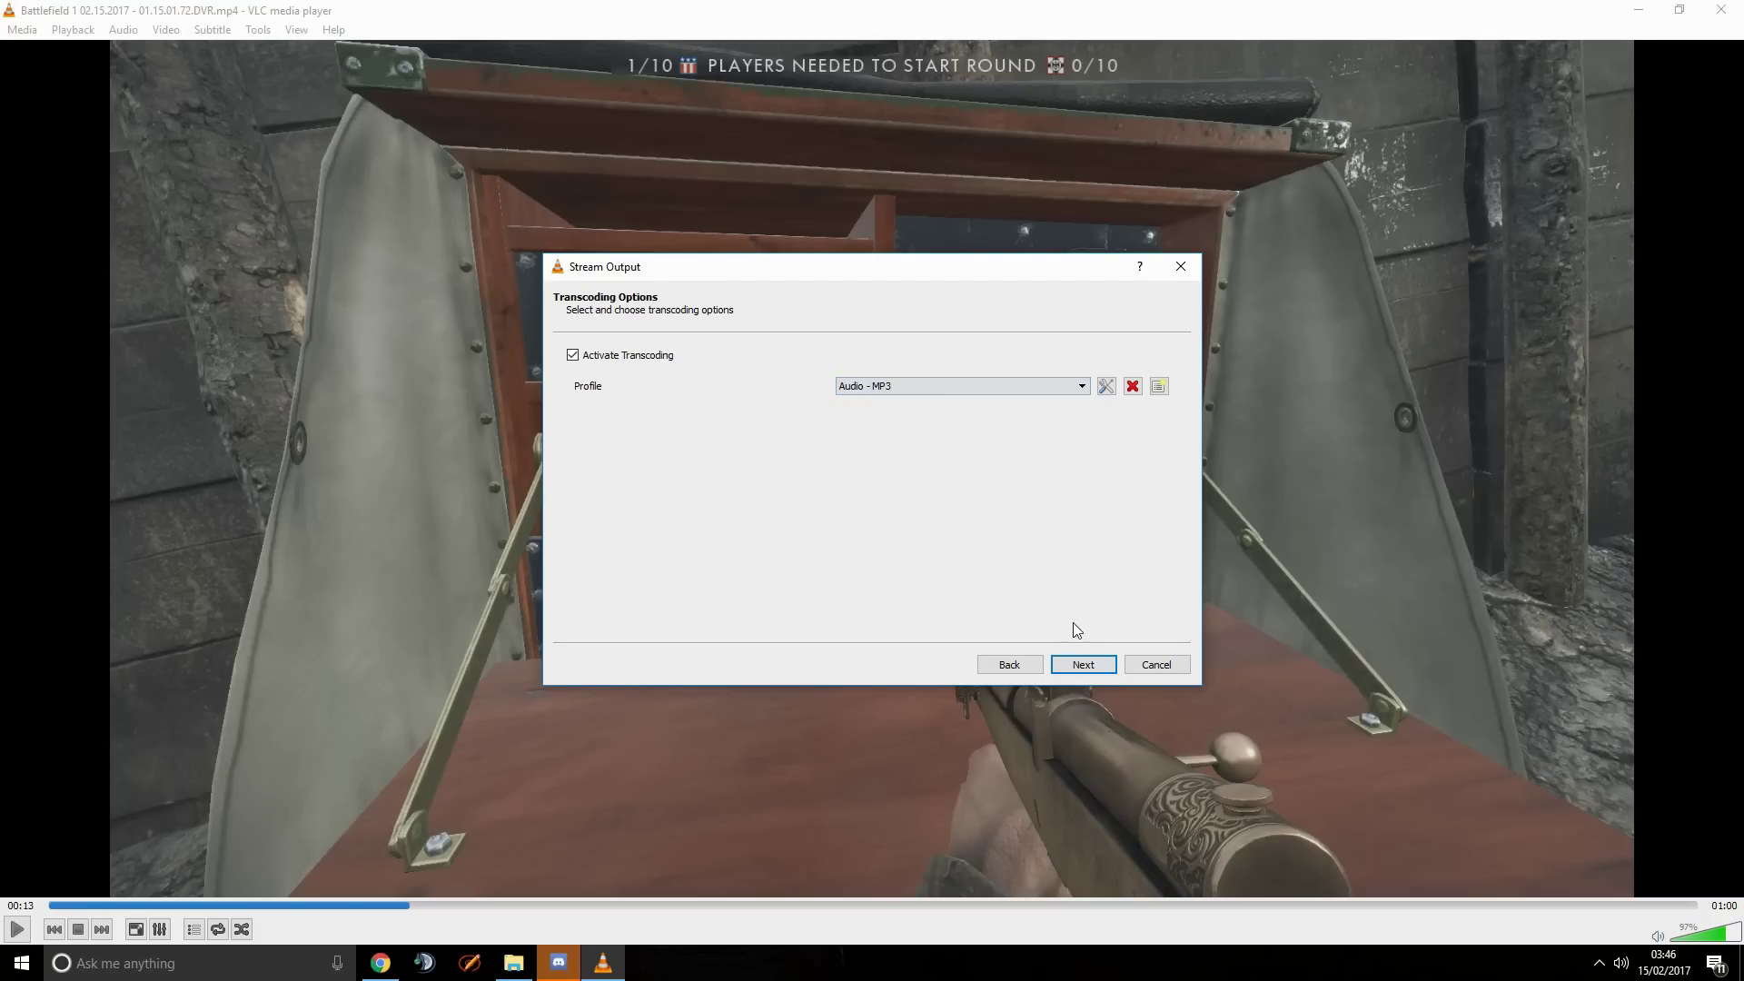
left_click(1080, 666)
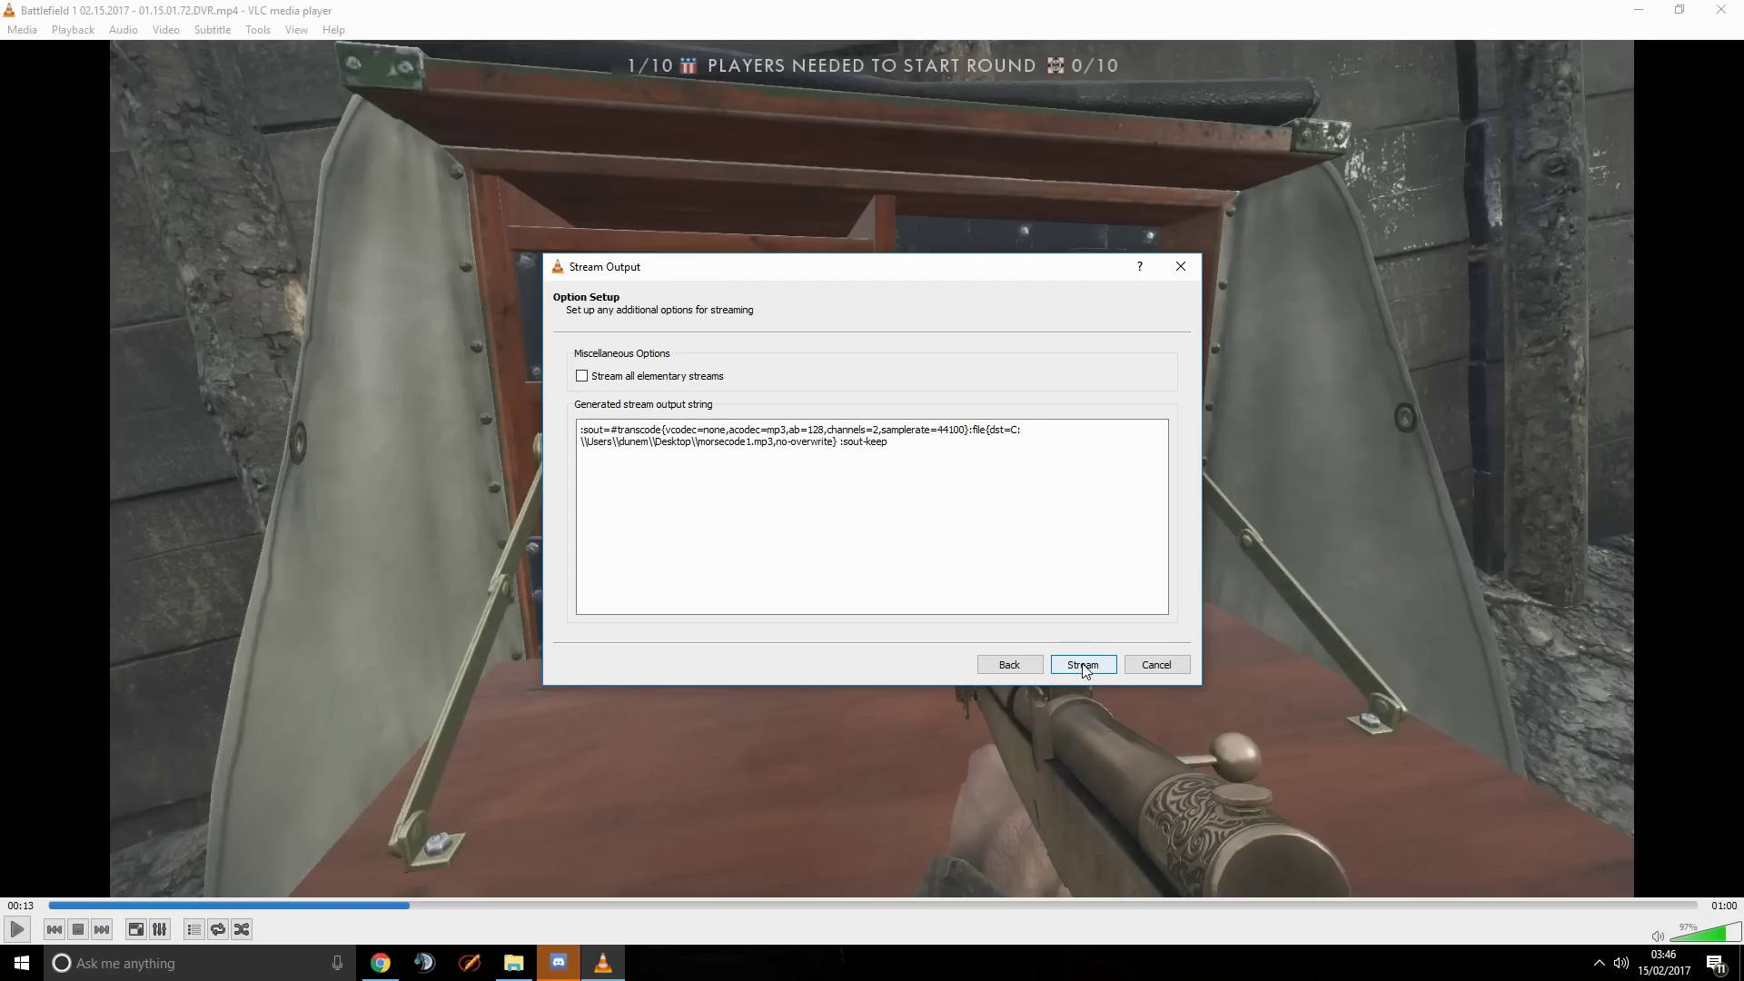
left_click(1083, 666)
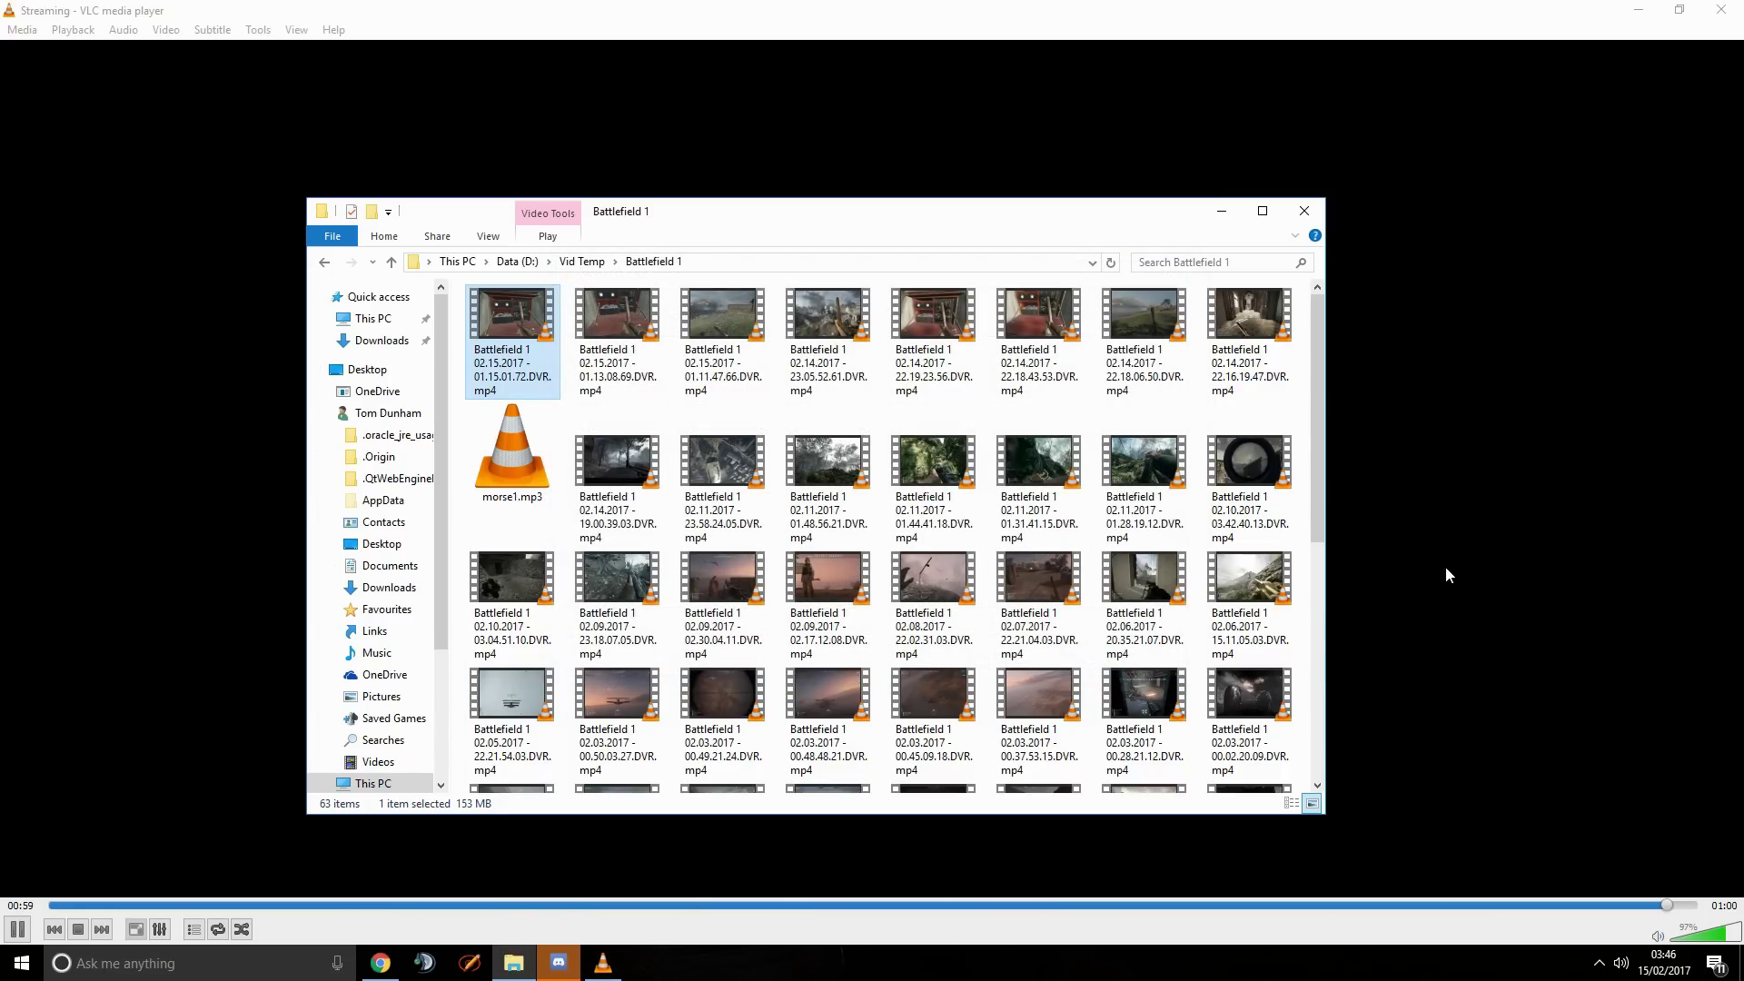
left_click(1448, 200)
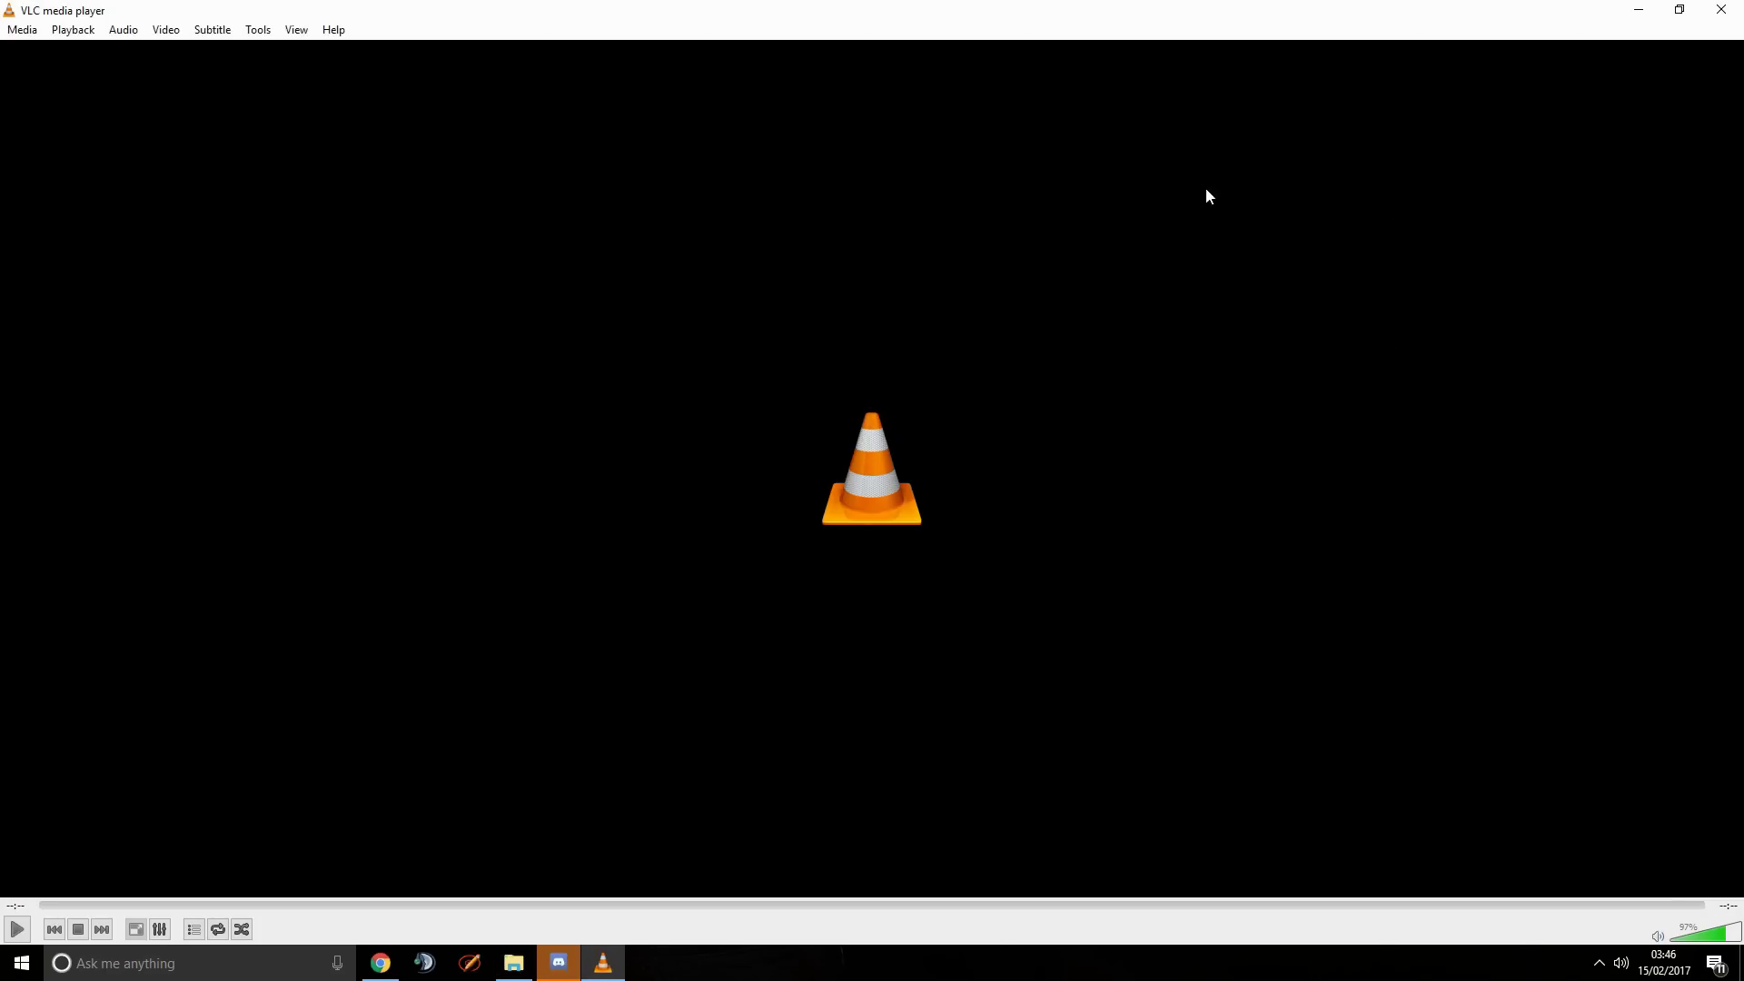
Step: Upload morsecode1.mp3 to the Morse Code audio decoder page
left_click(381, 965)
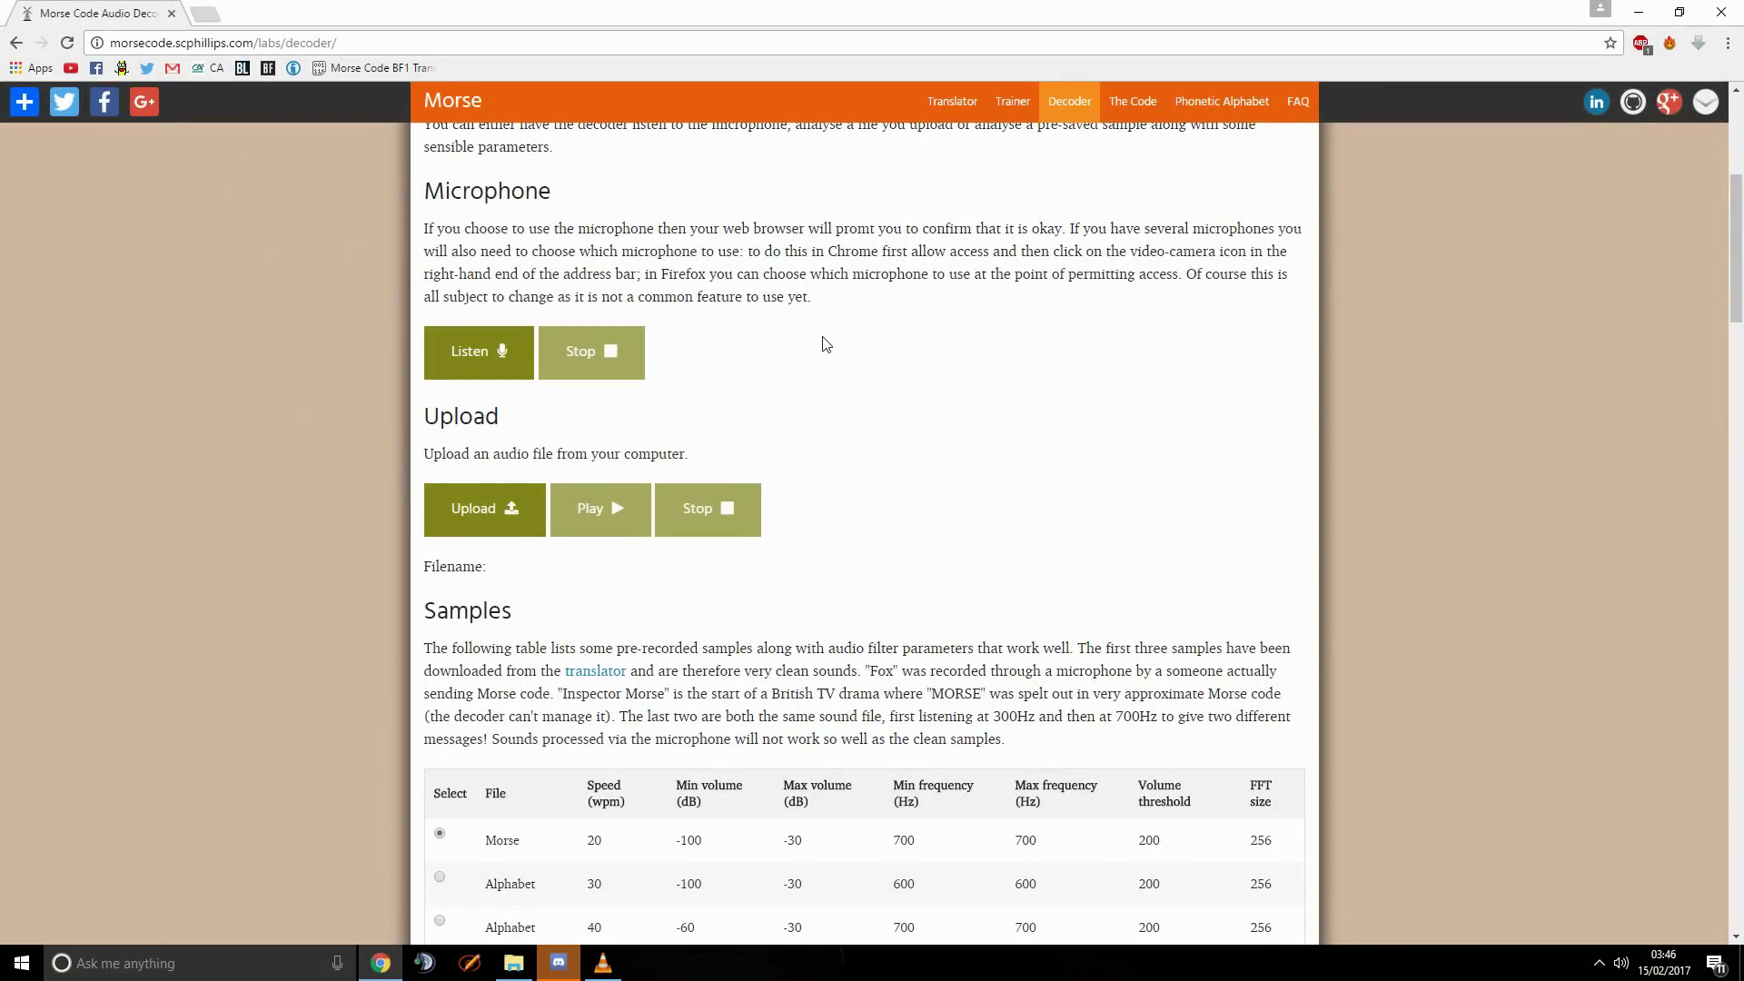
left_click(492, 507)
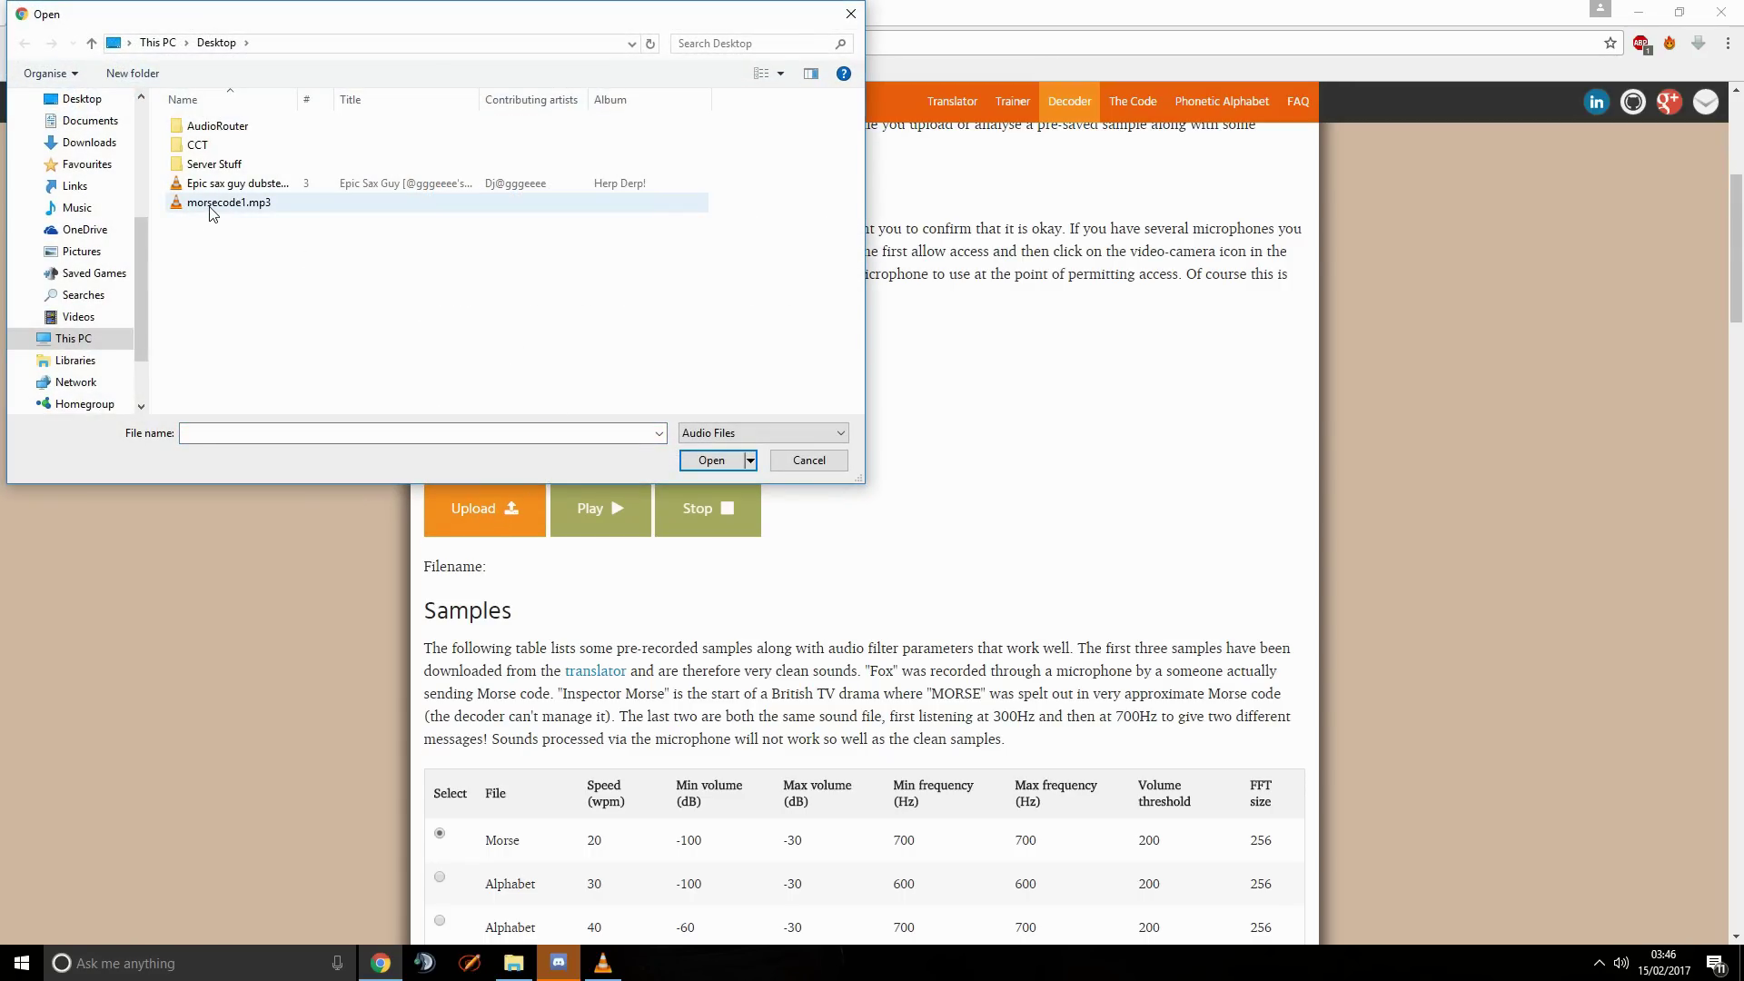
double_click(211, 204)
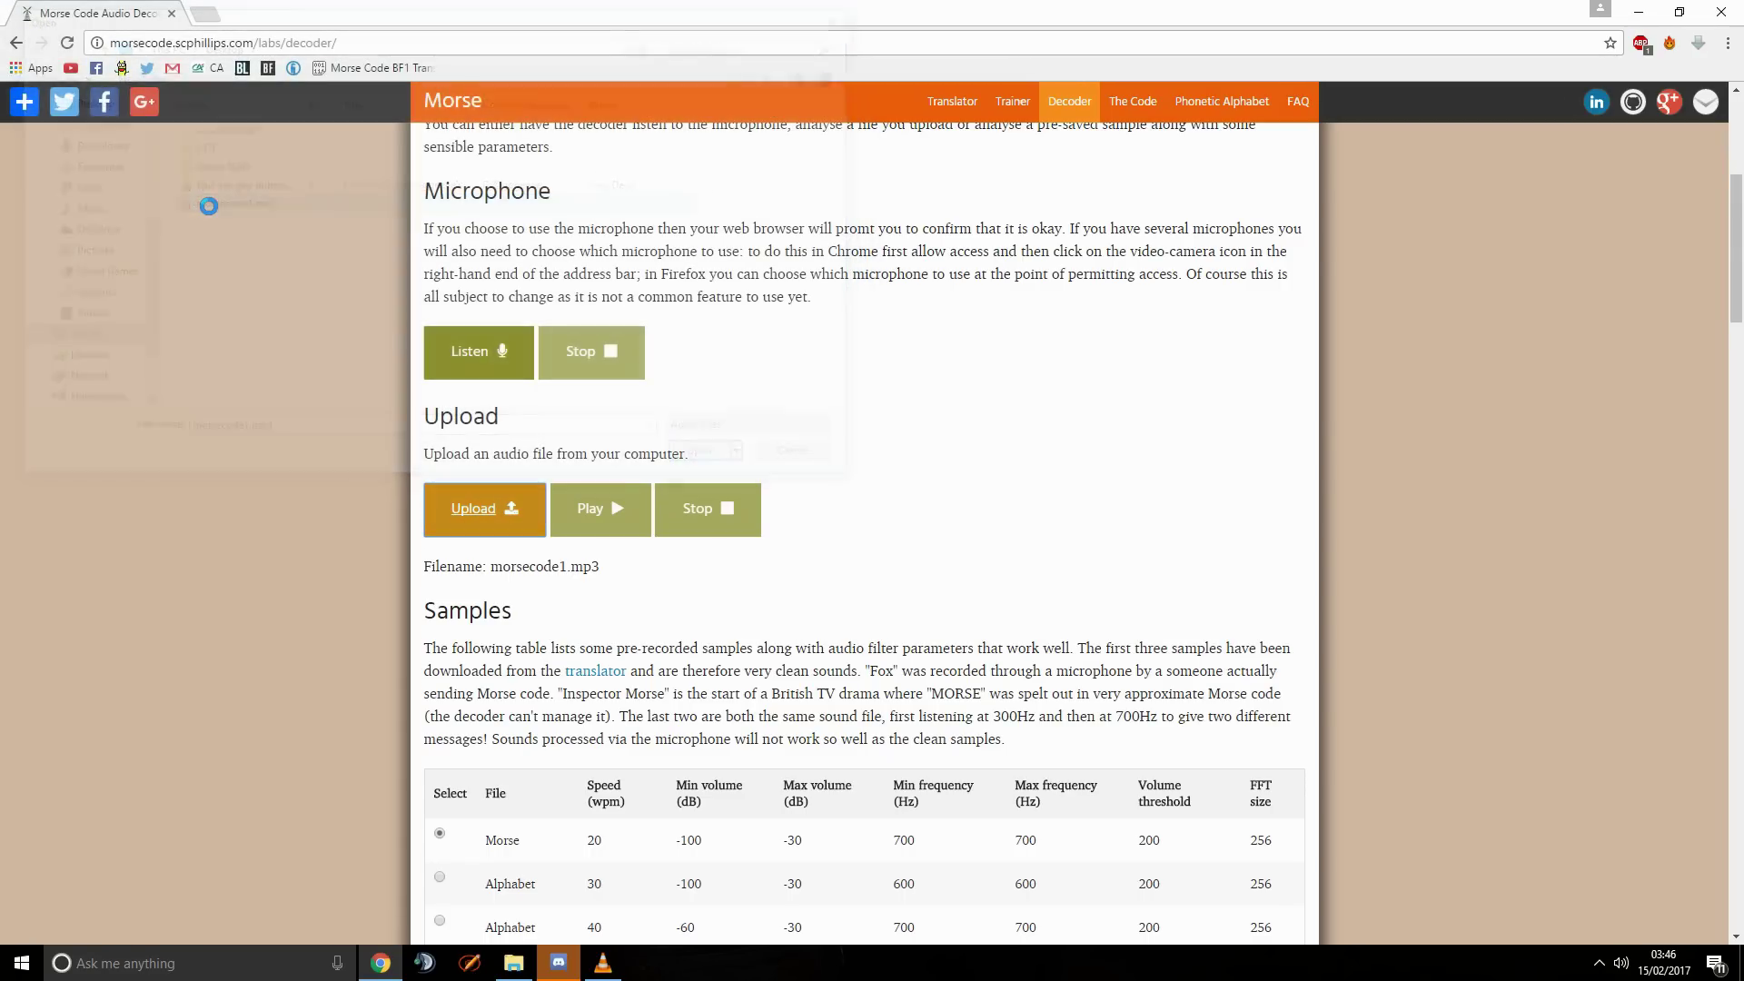
Step: Play the uploaded audio through the decoder and scroll down to the Filter section
scroll(633, 348, "down", 2)
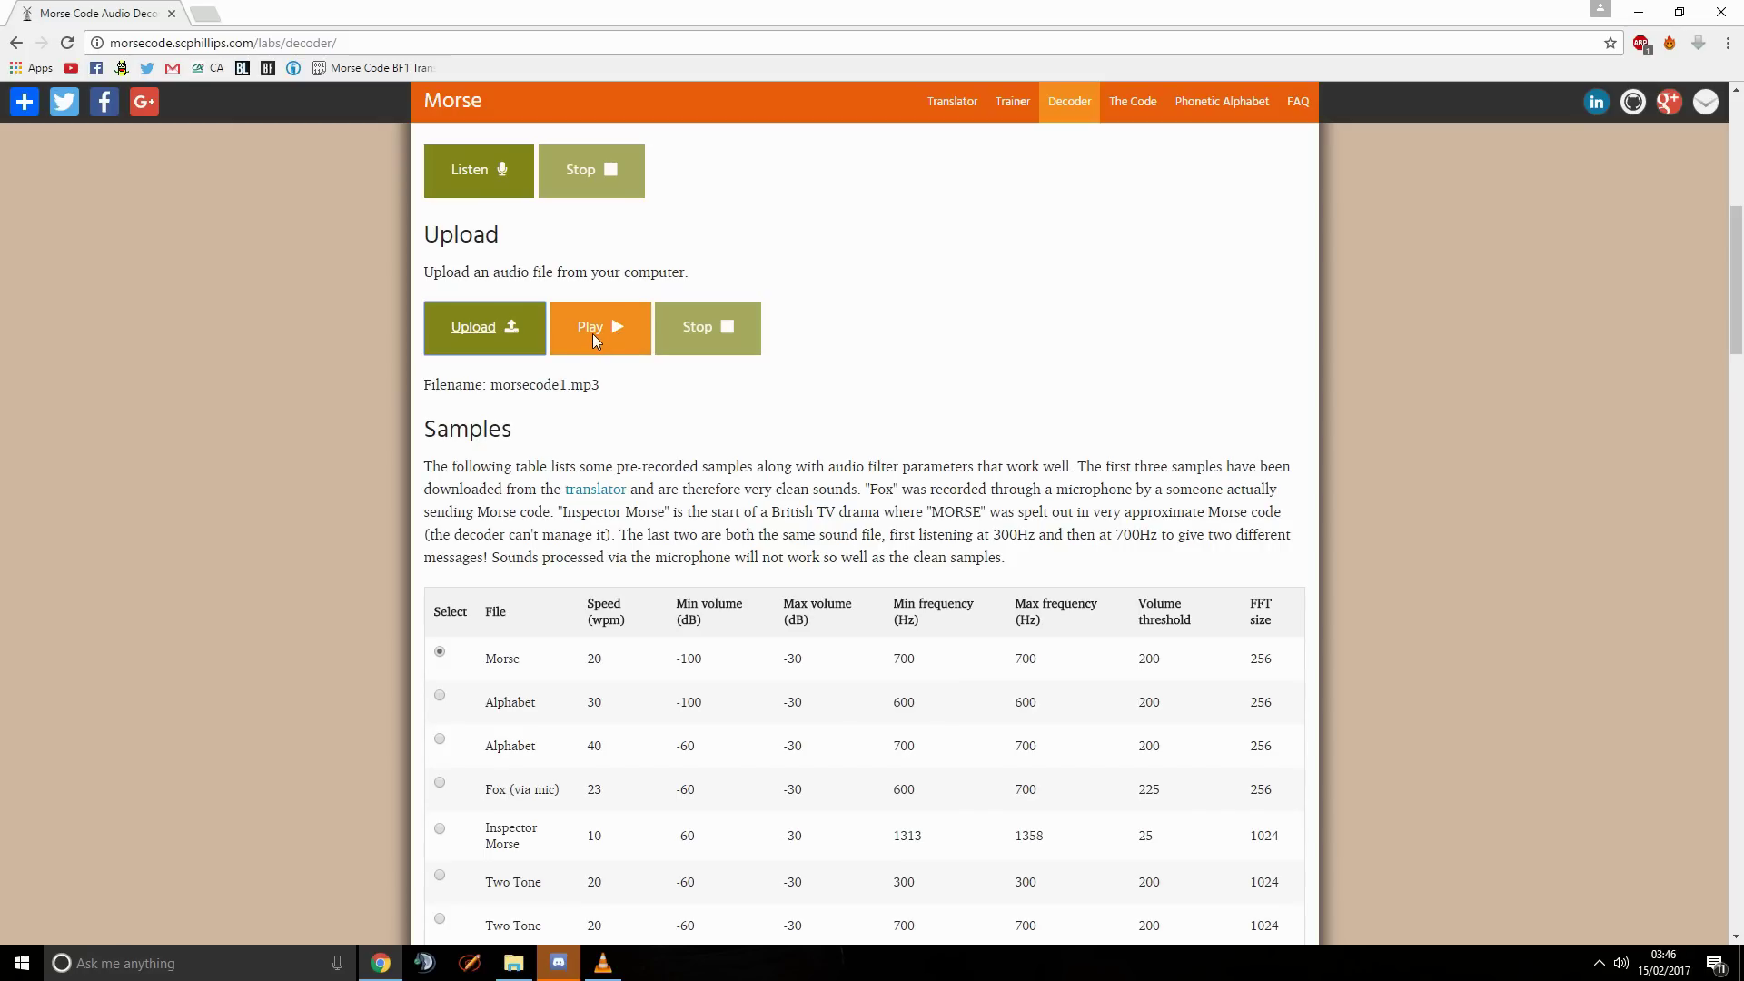
key("XF86AudioRaiseVolume")
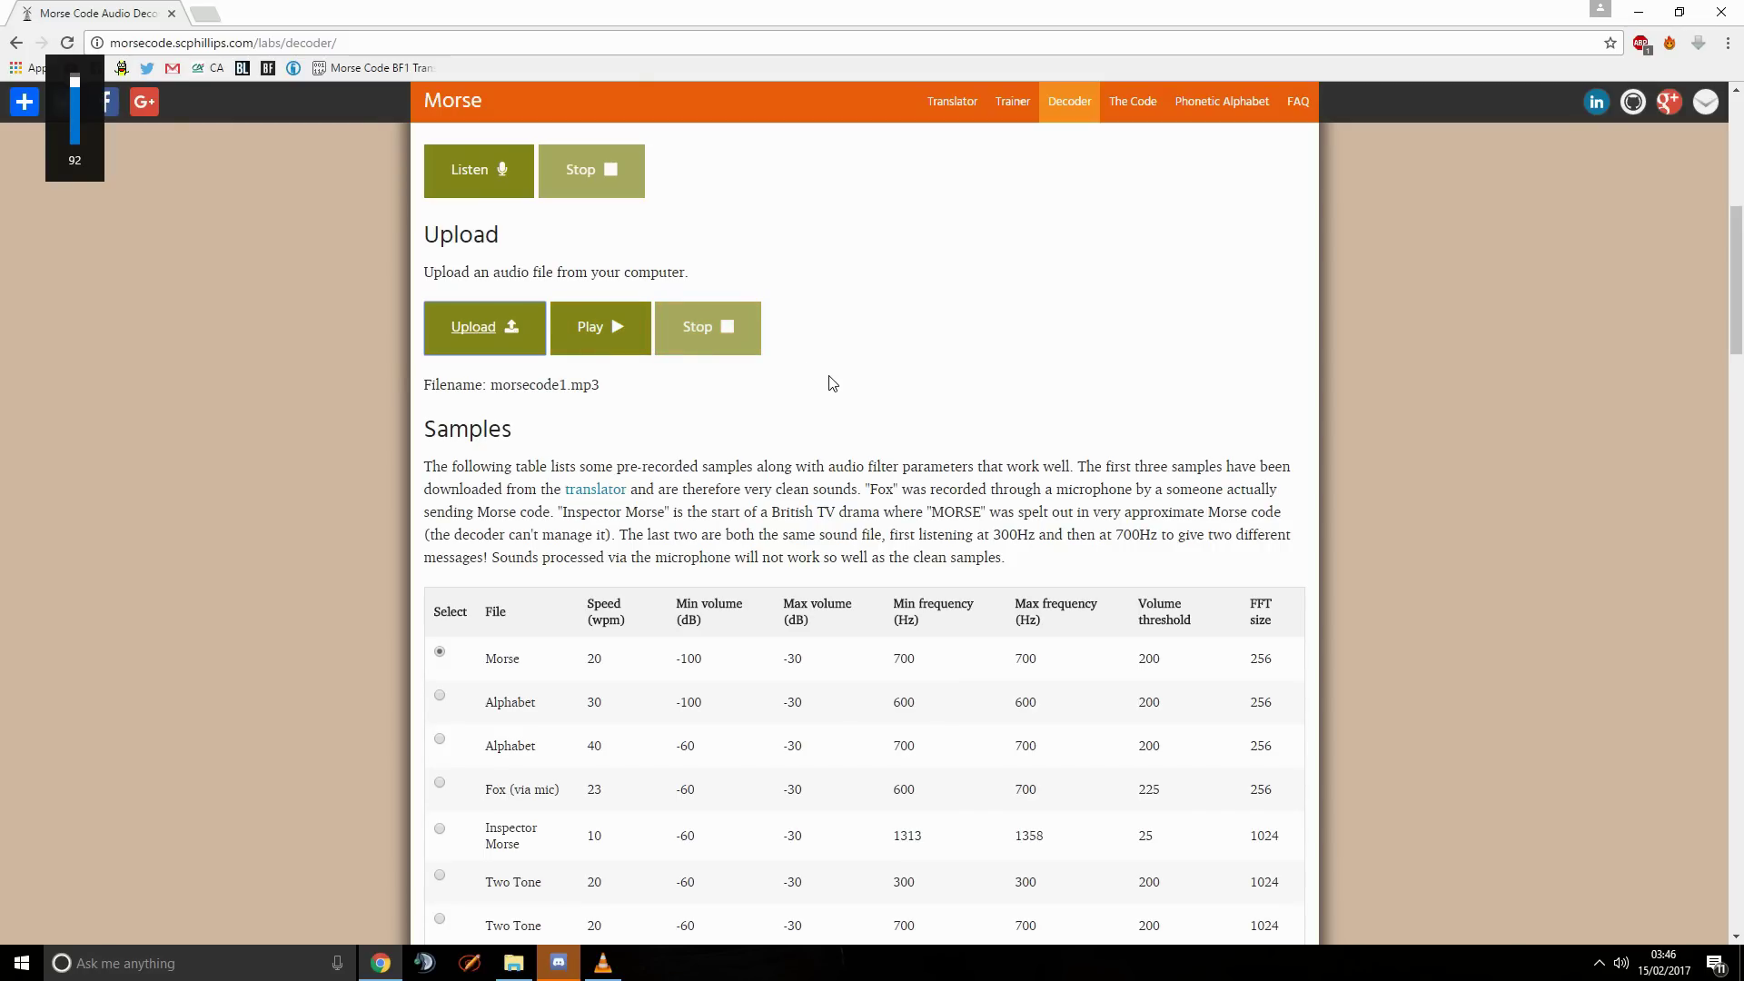
left_click(598, 331)
key("XF86AudioLowerVolume")
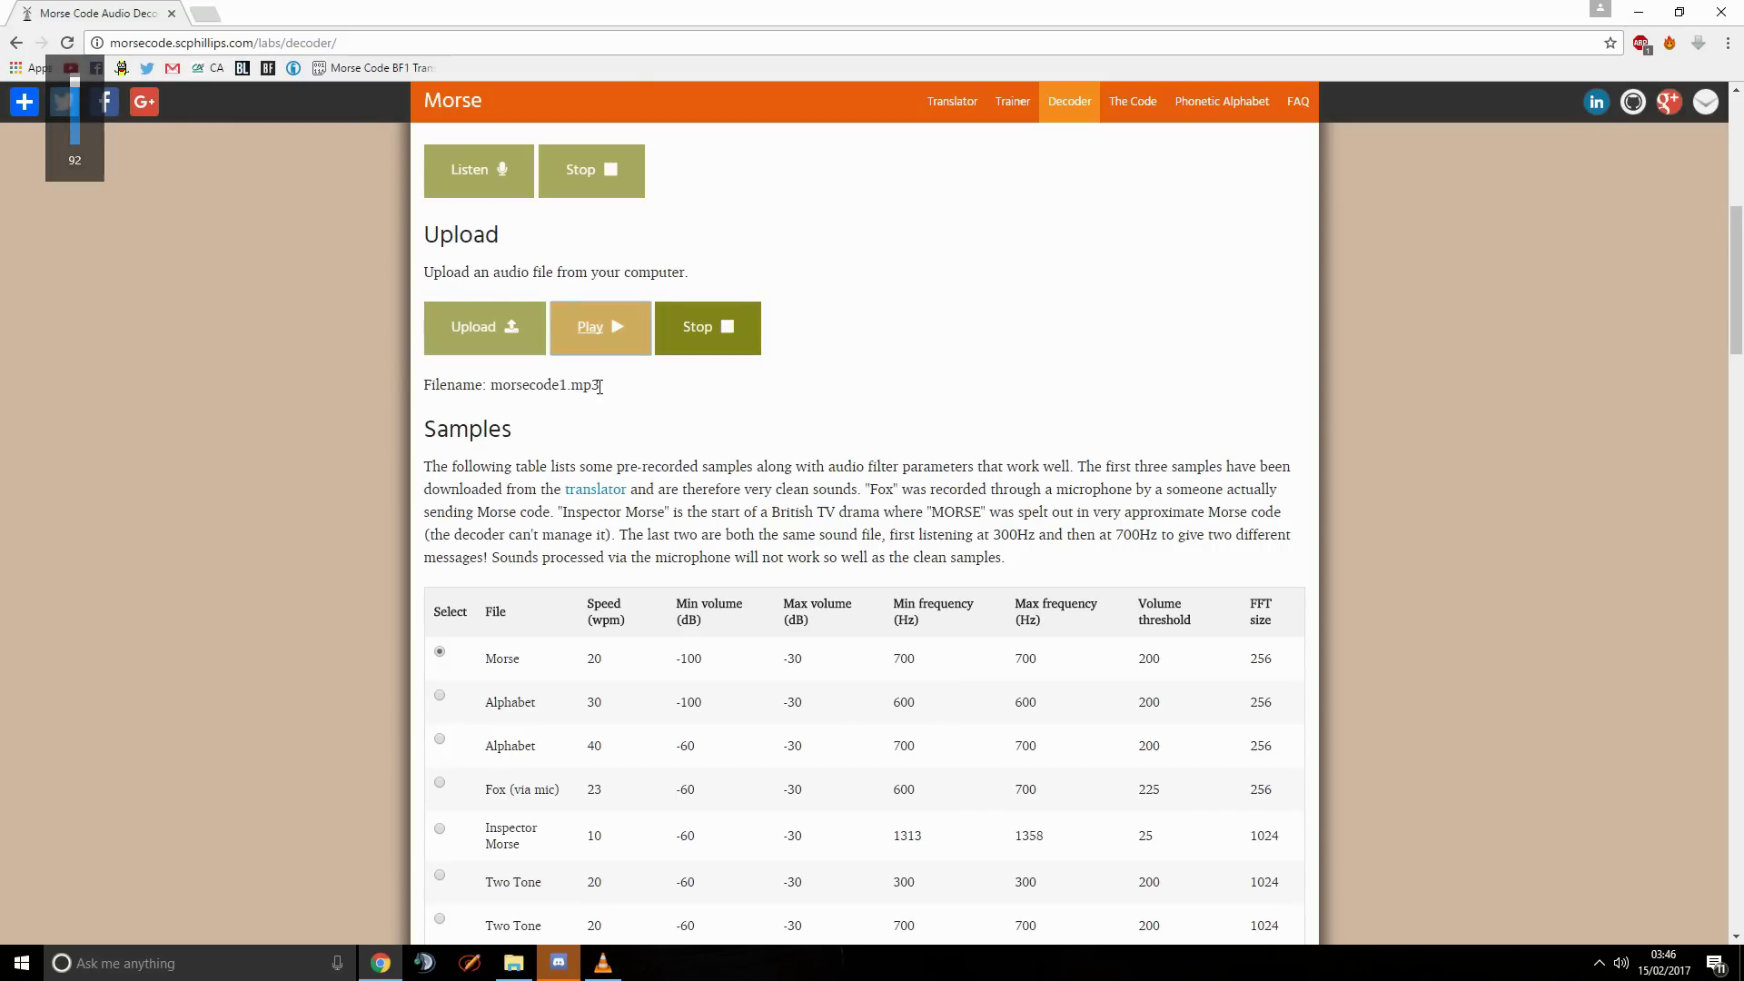
scroll(1142, 439, "down", 10)
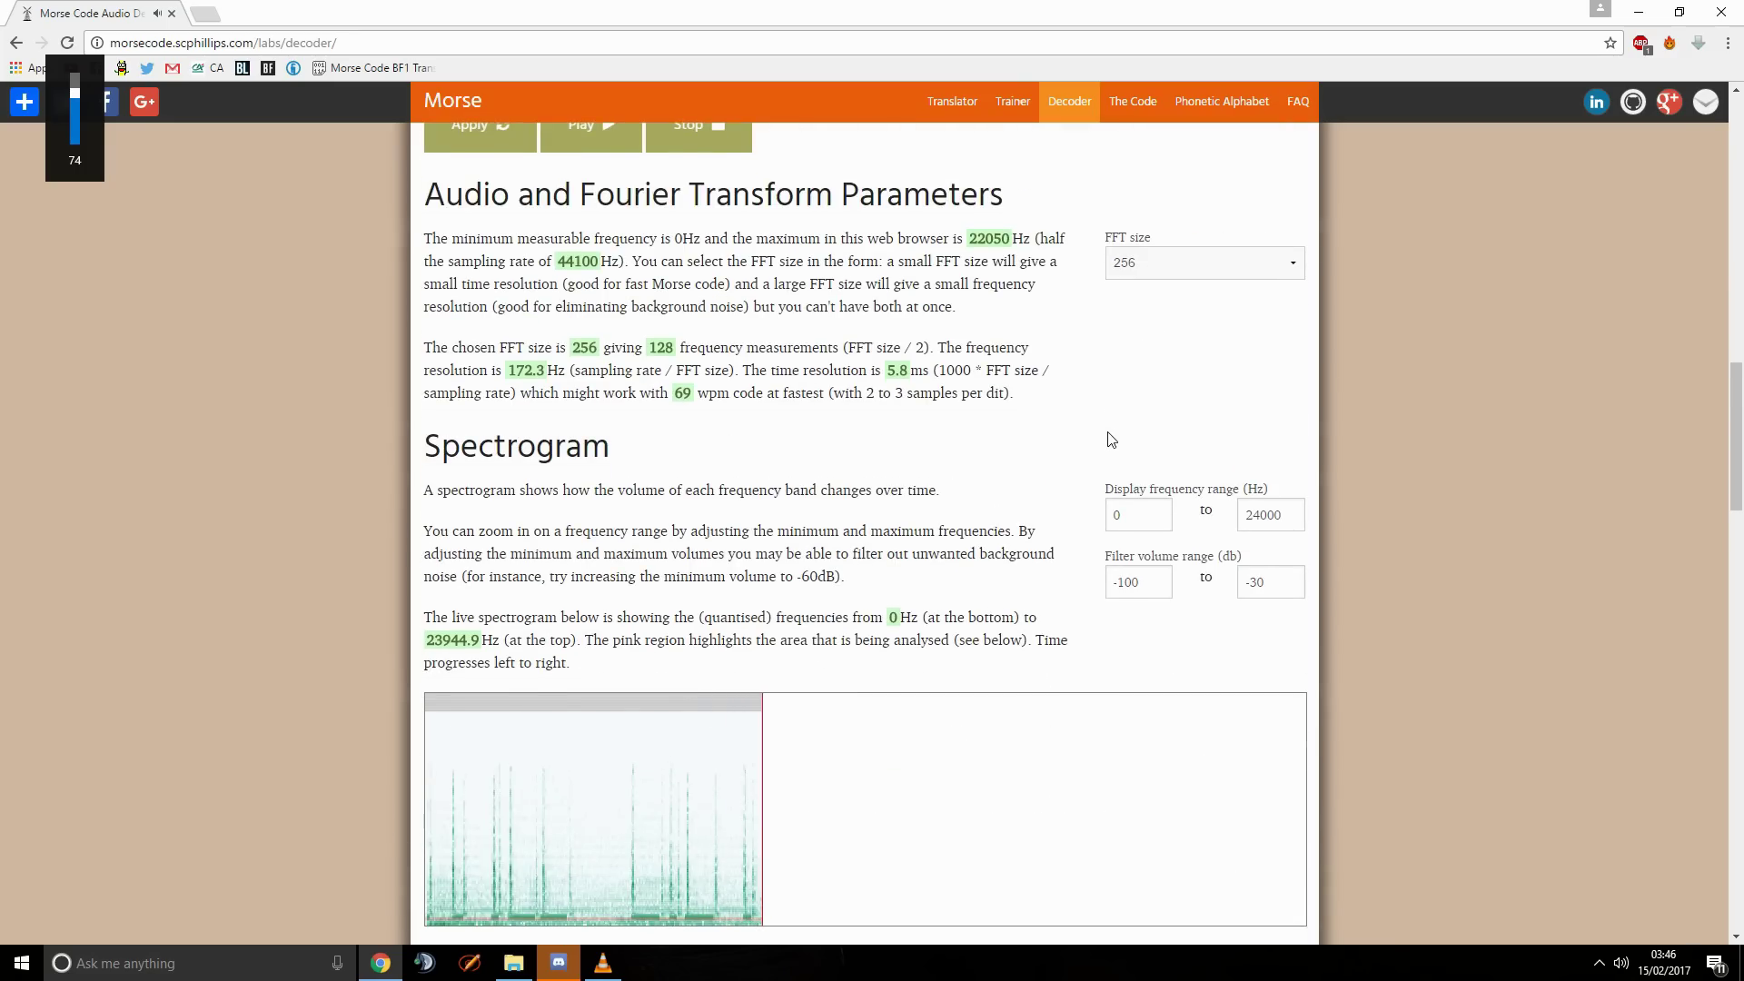
scroll(1049, 421, "down", 4)
scroll(1044, 420, "down", 1)
scroll(1044, 418, "up", 1)
scroll(1045, 416, "down", 6)
scroll(1095, 463, "down", 4)
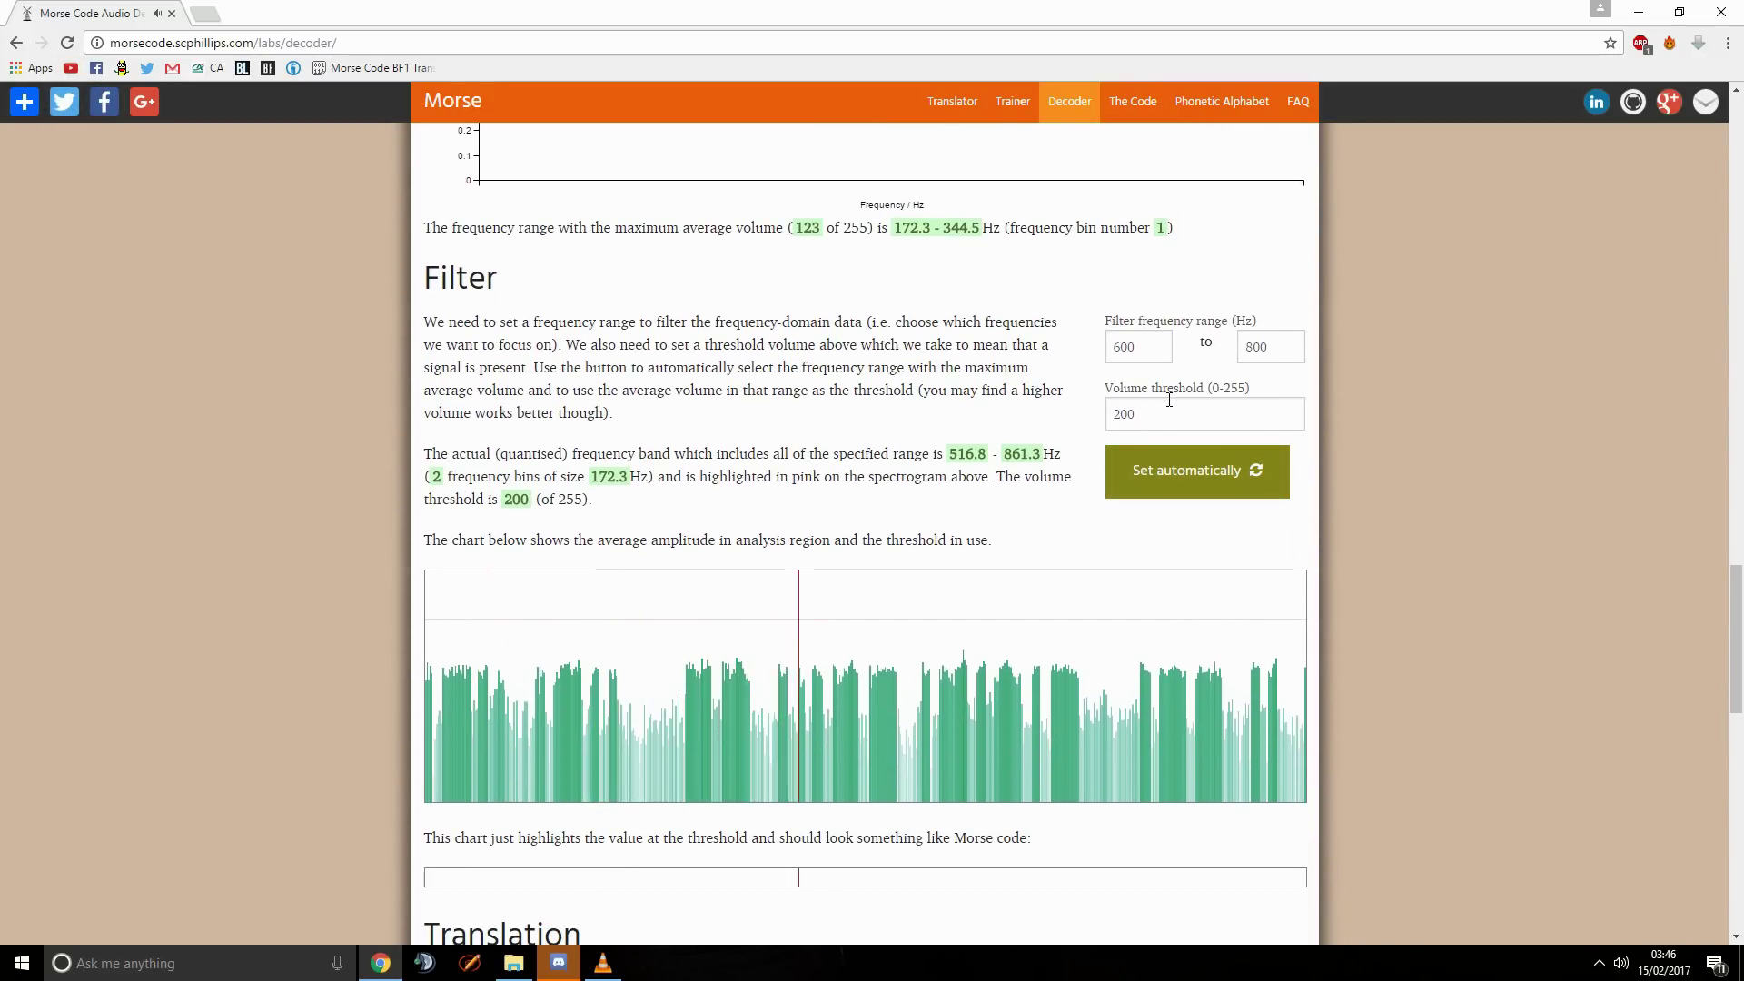
Step: Set the filter frequency range to 800–810 Hz
left_click_drag(1146, 347, 1085, 349)
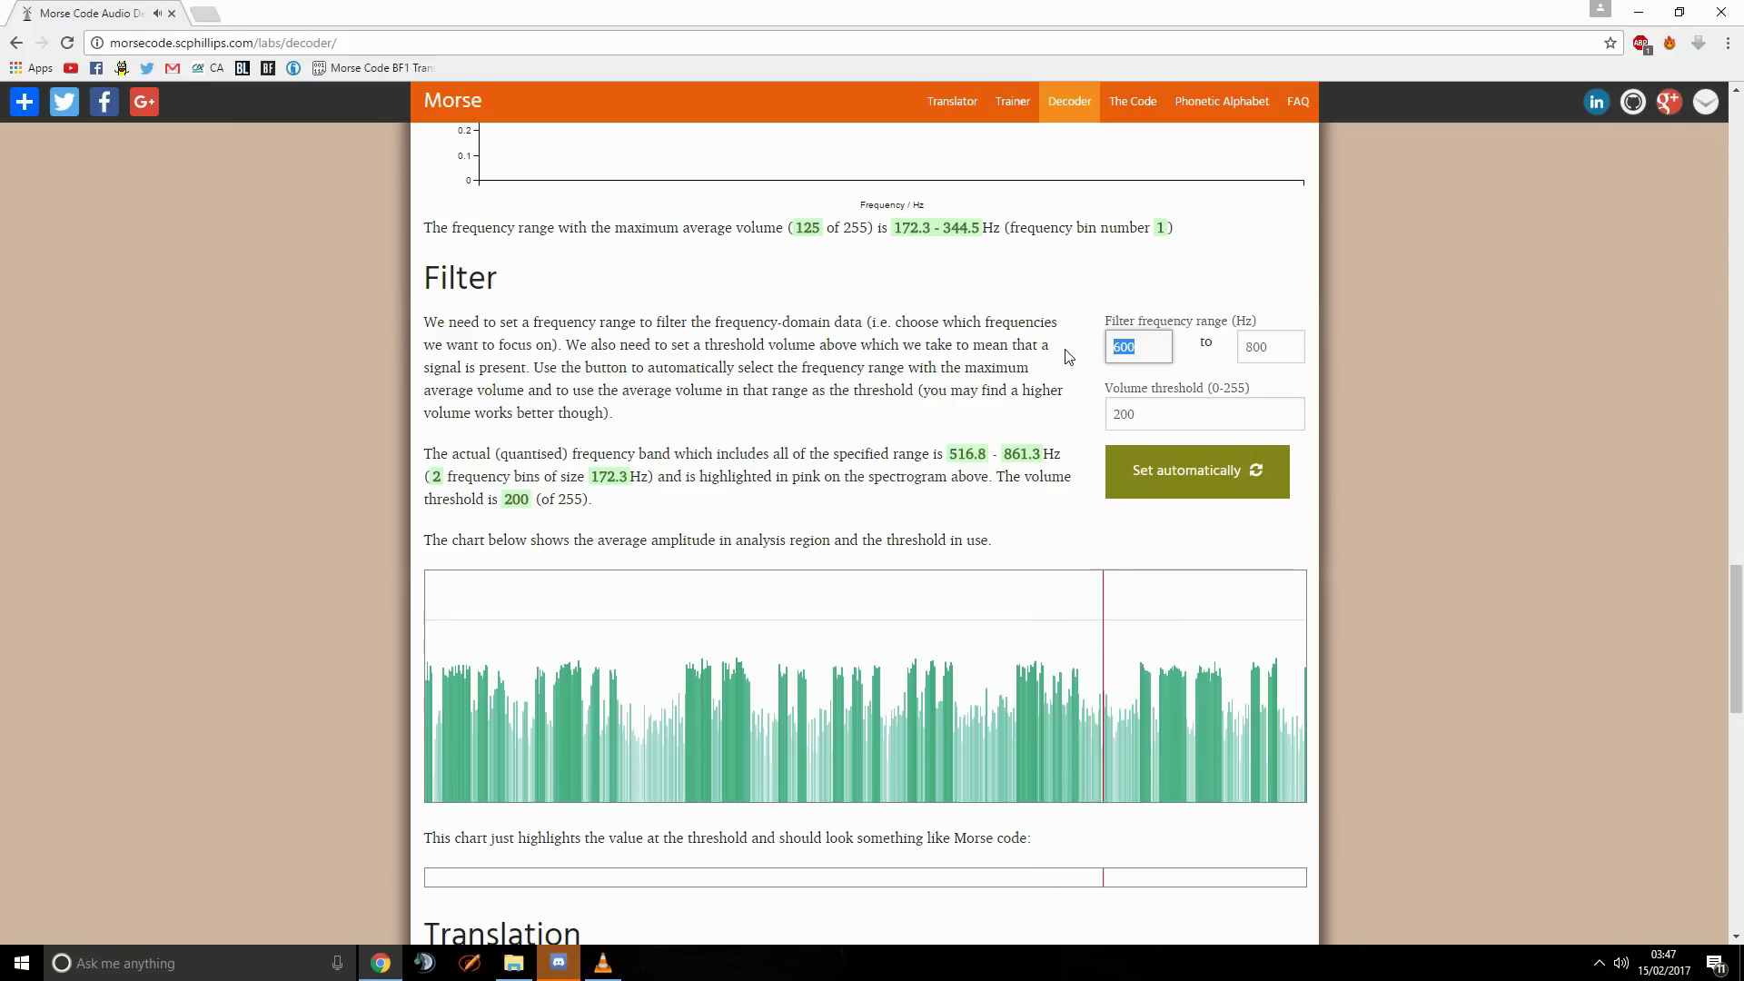
type("800")
key("Tab")
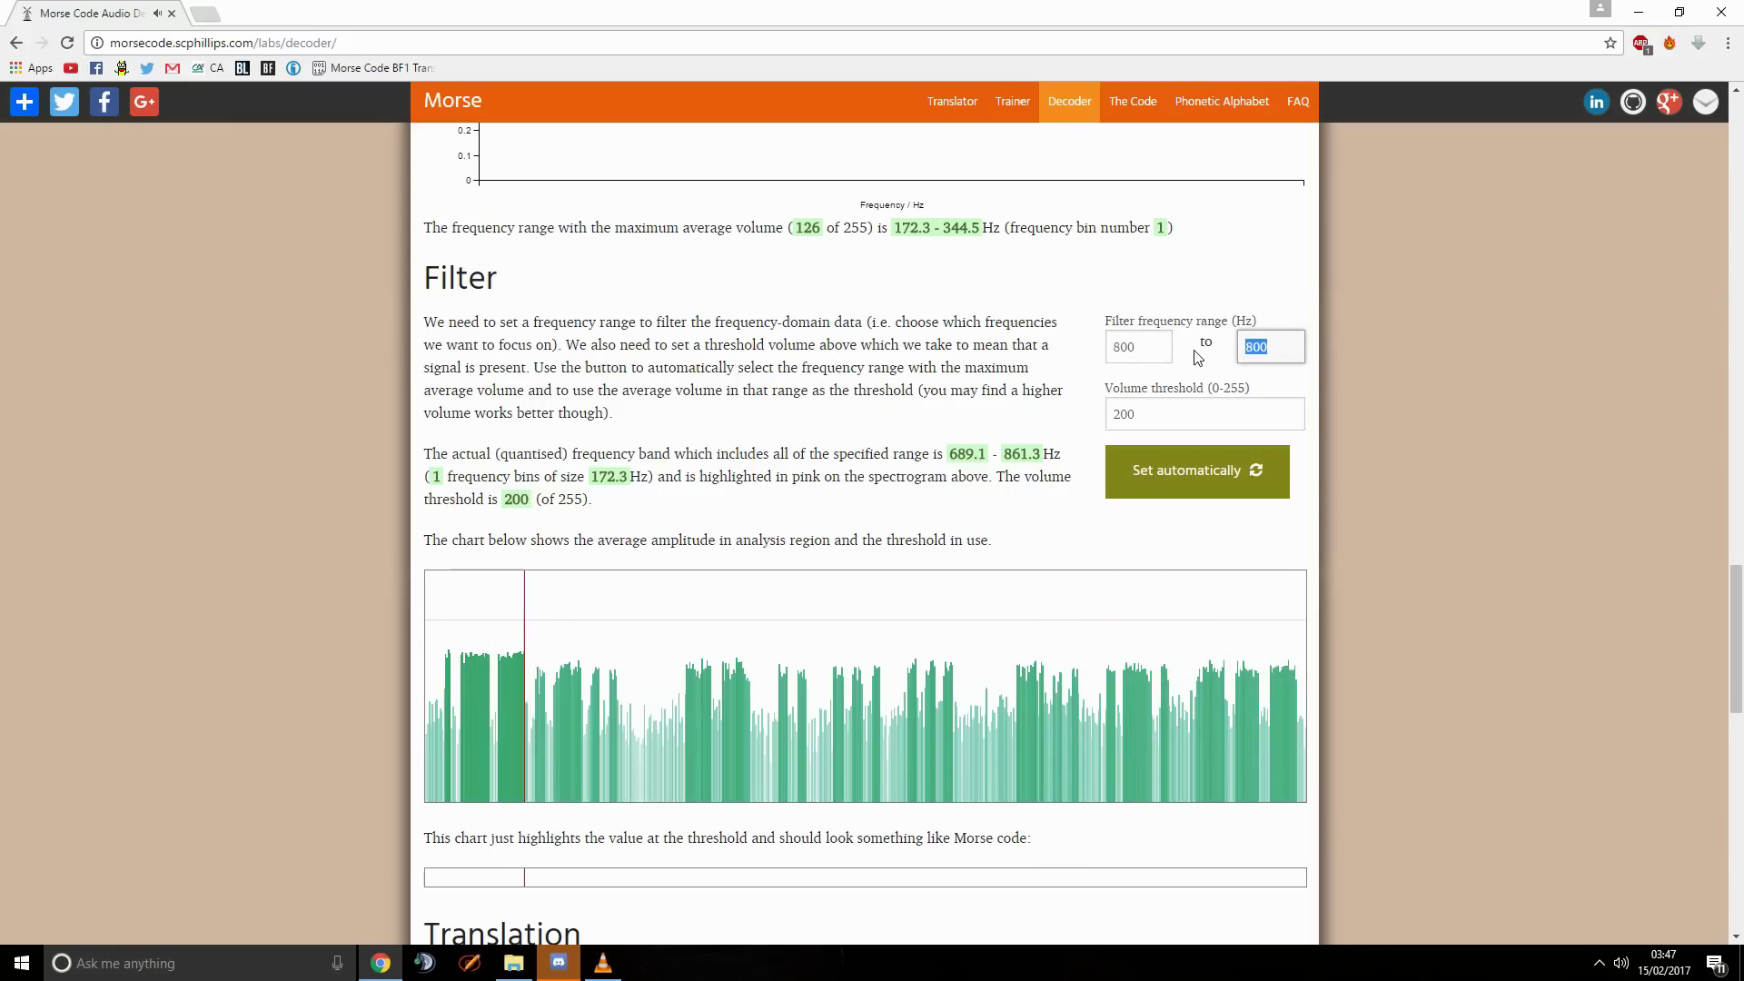
type("810")
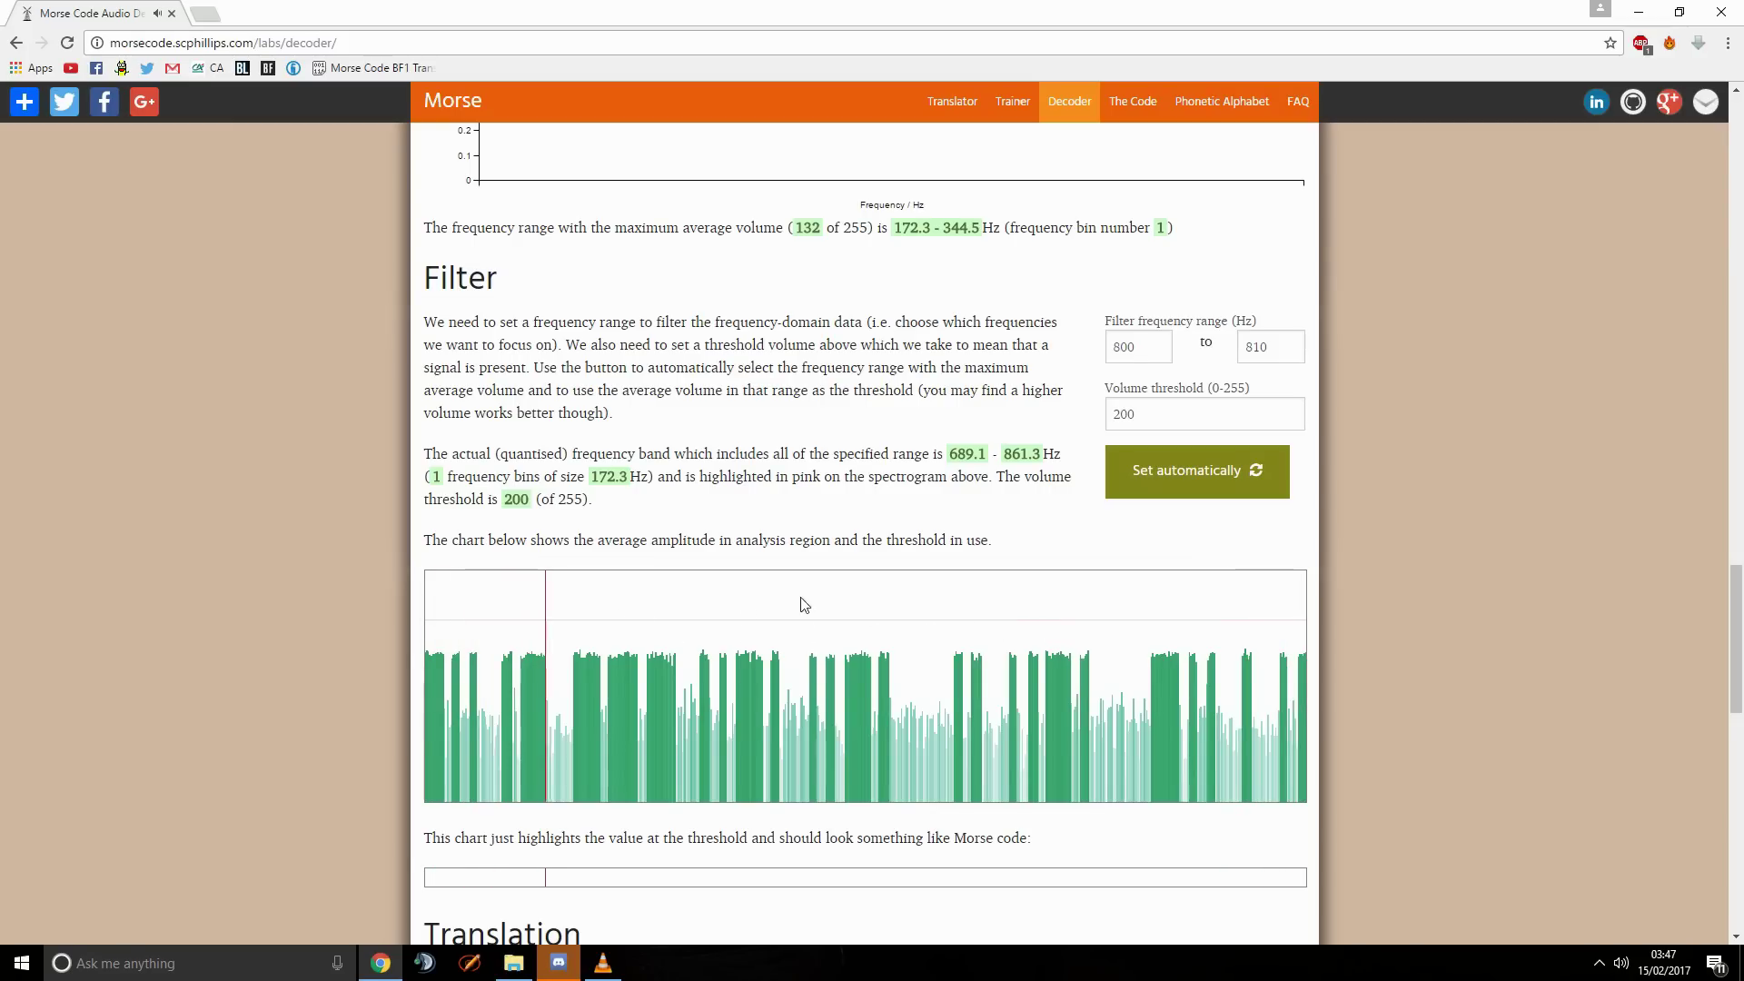
Step: Lower the volume threshold to 170, then to 150
key("Tab")
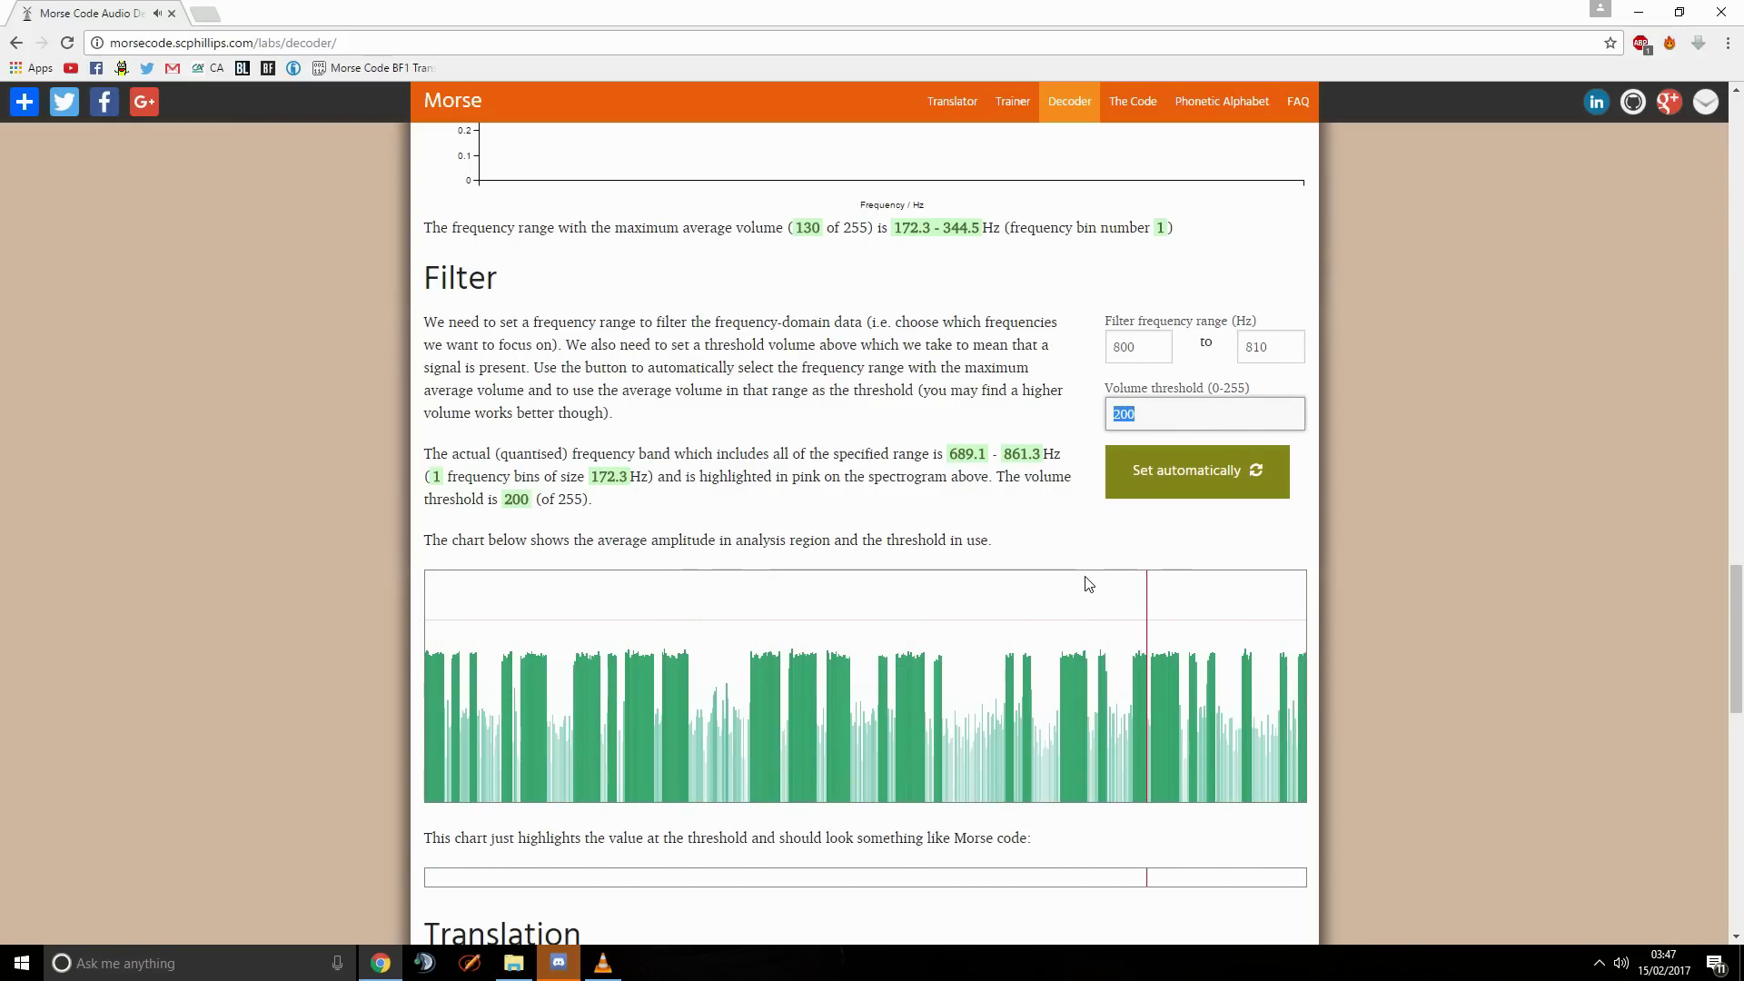
type("170")
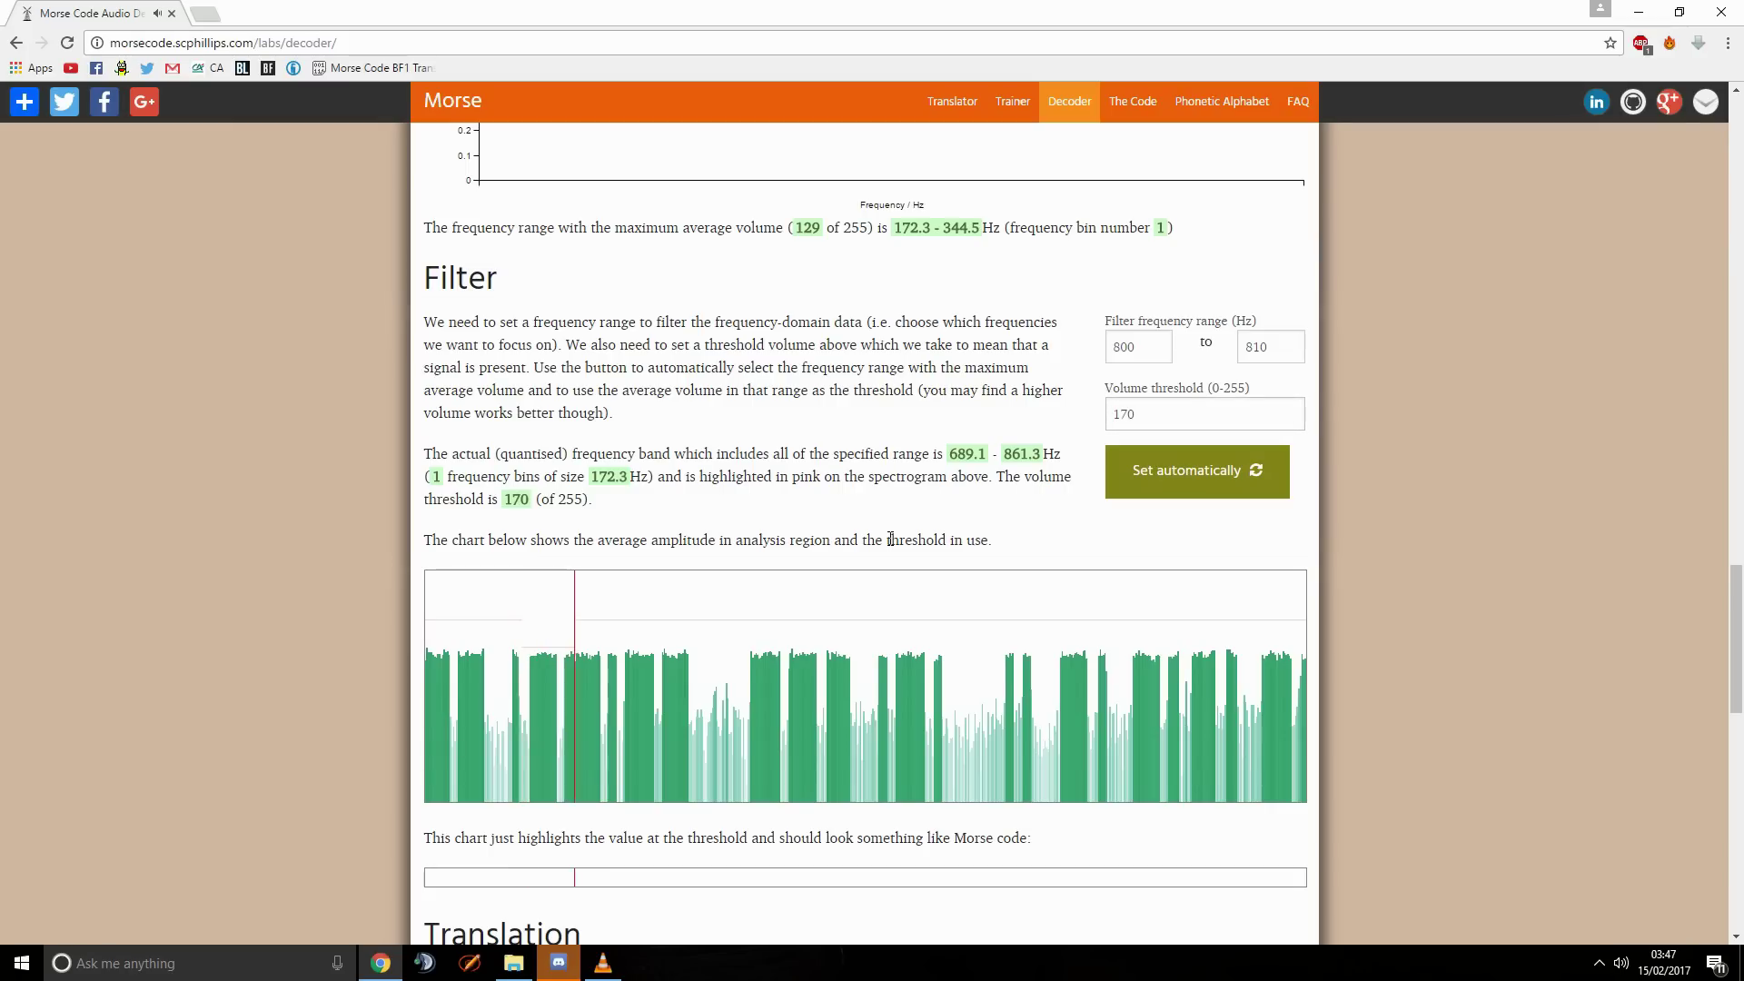
left_click(890, 534)
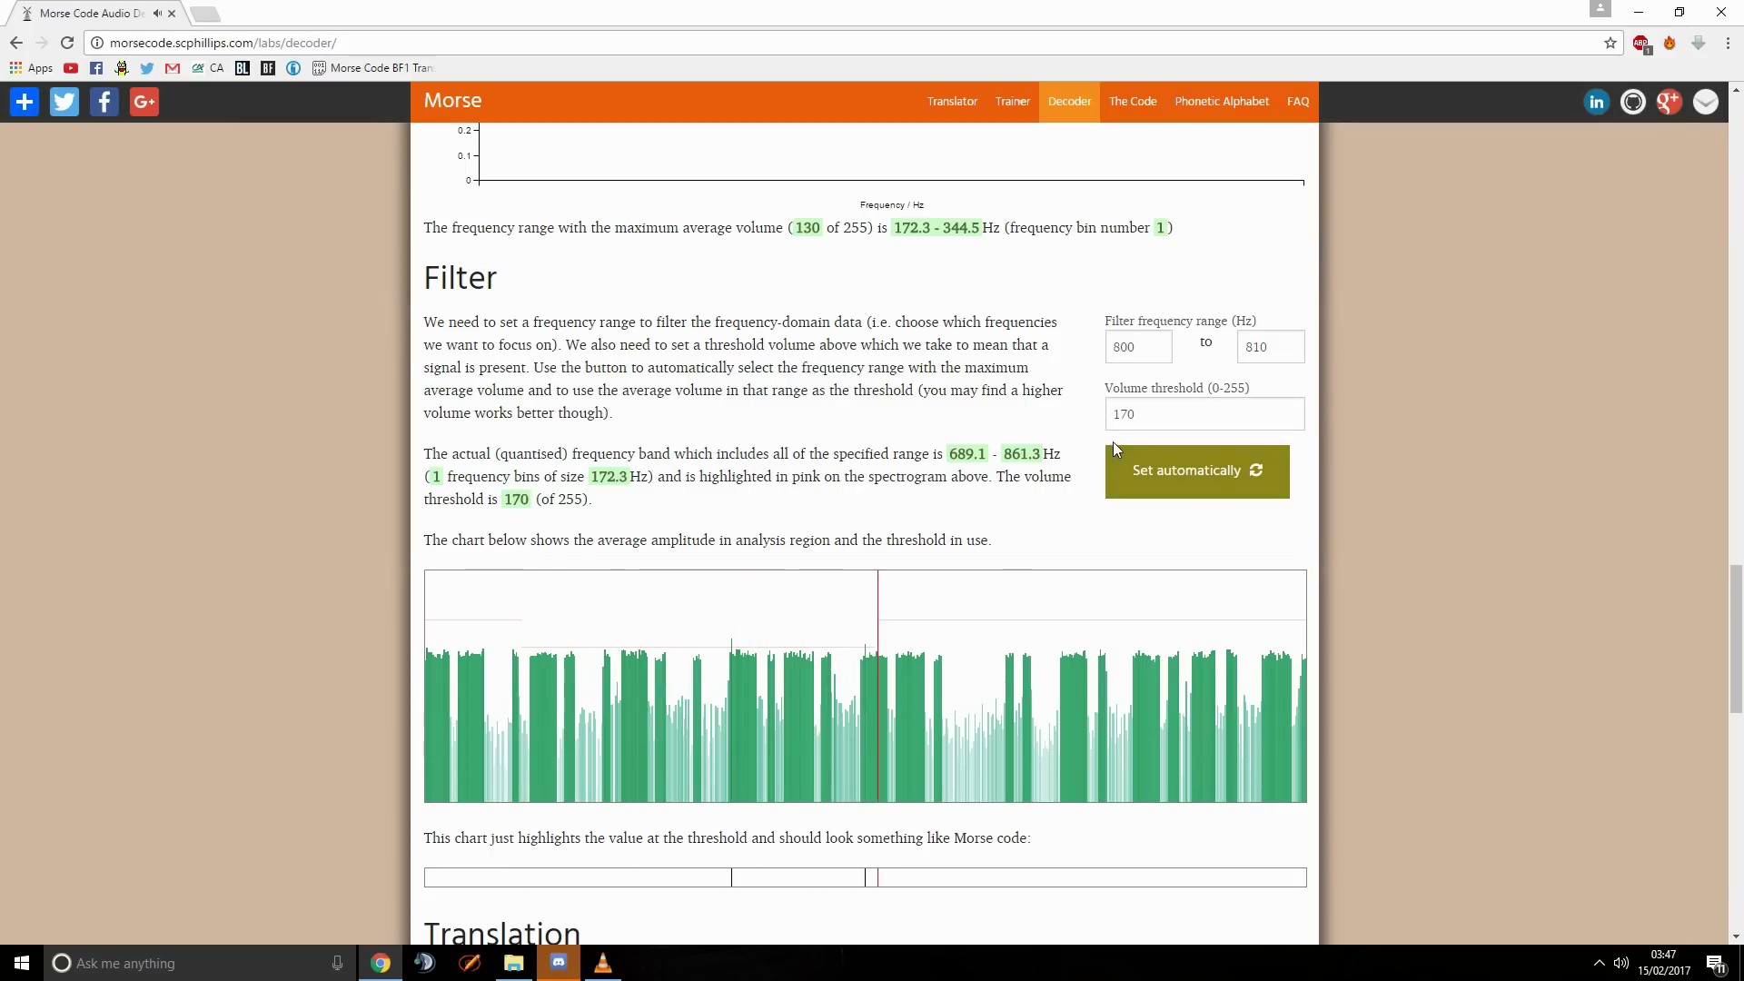
double_click(1121, 414)
type("150")
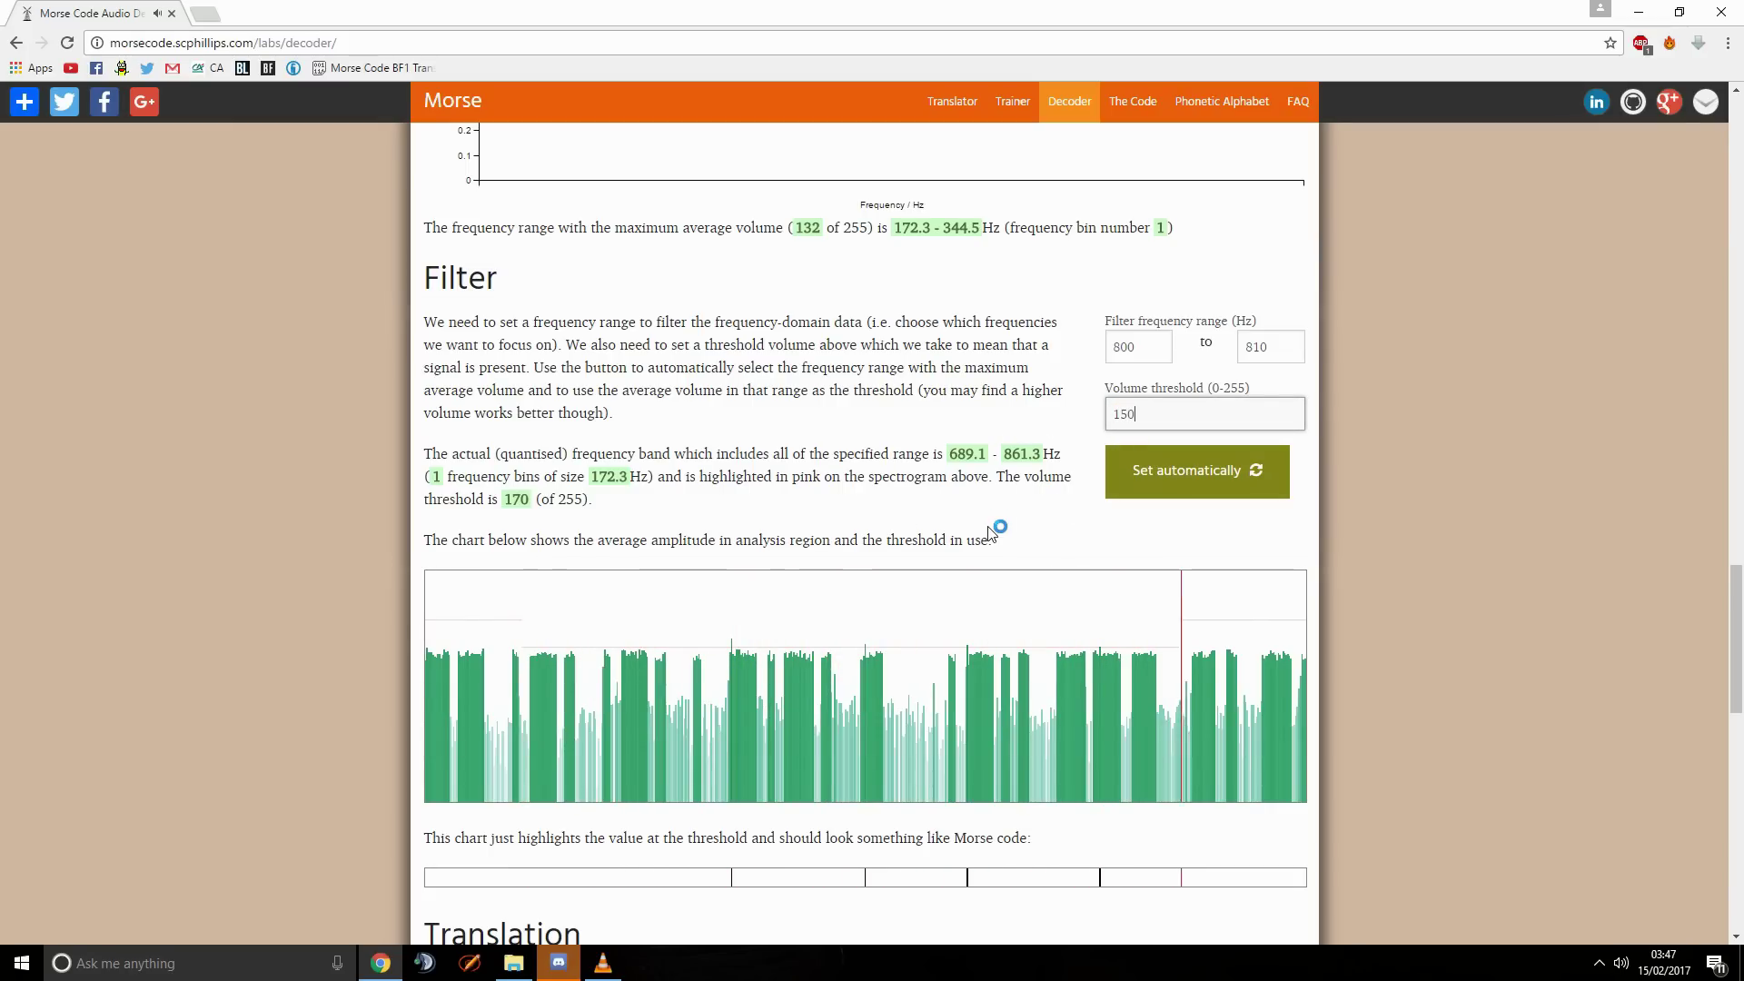
left_click(994, 532)
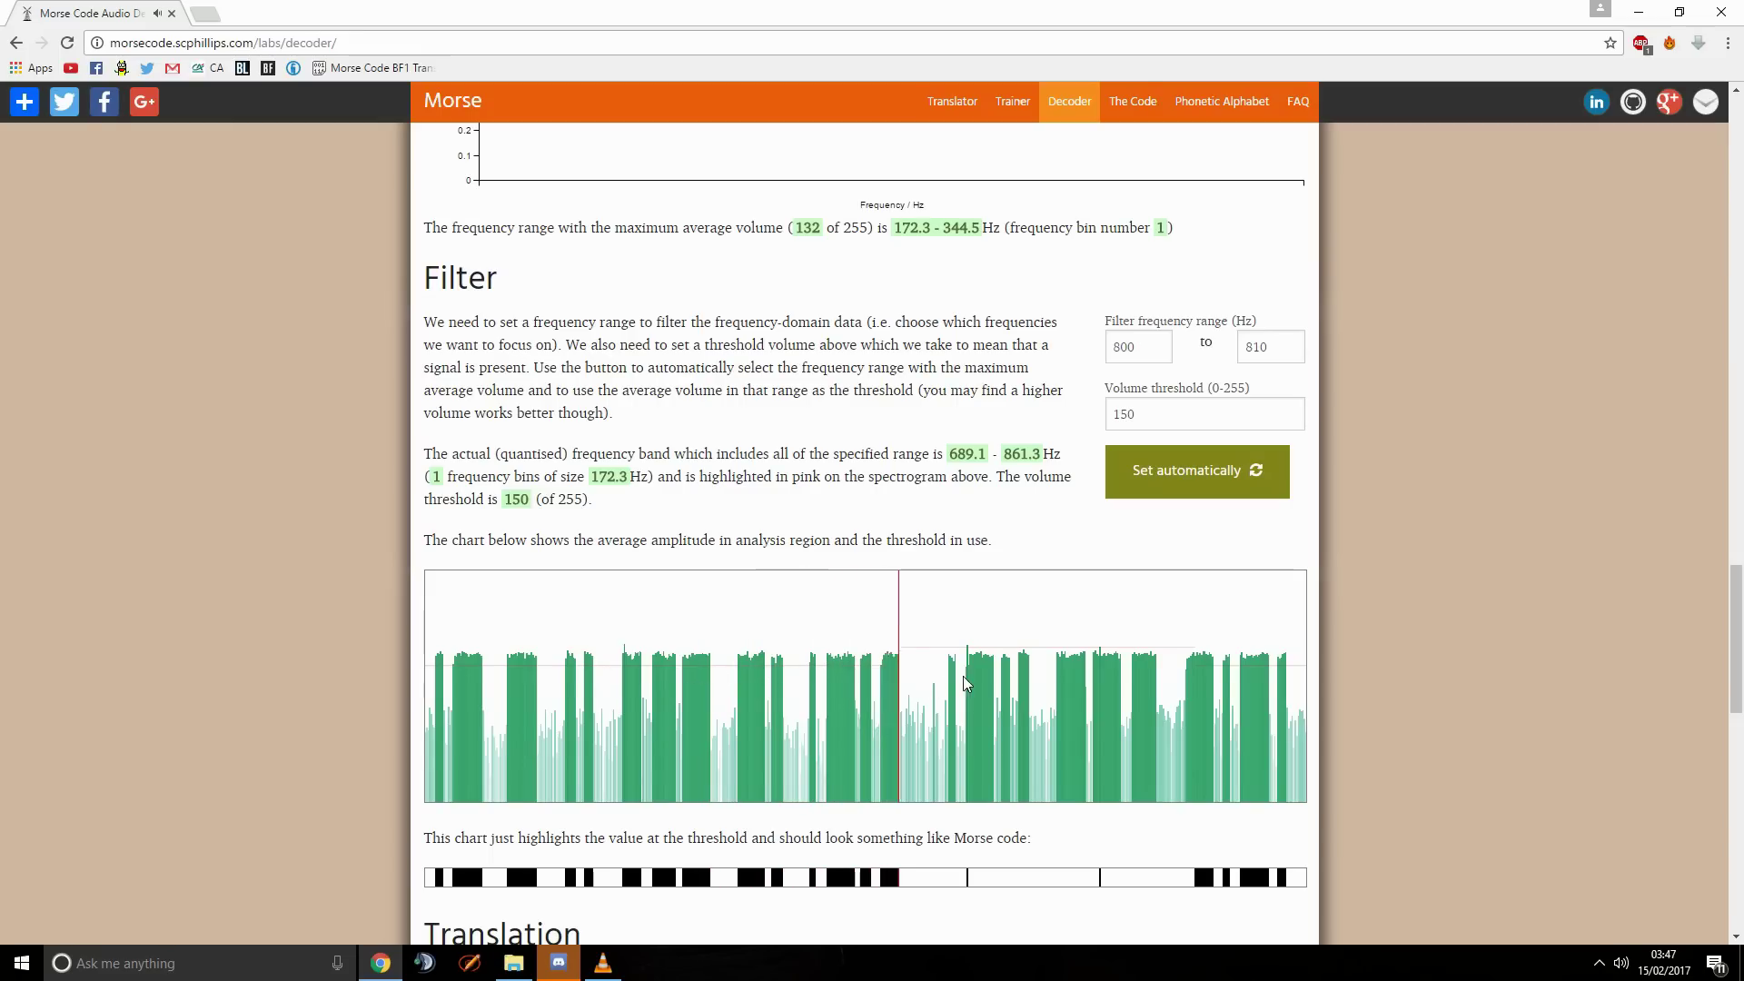
Step: Read the decoded message ending "J<AS>D METHODS COME", then scroll back up
scroll(984, 584, "down", 11)
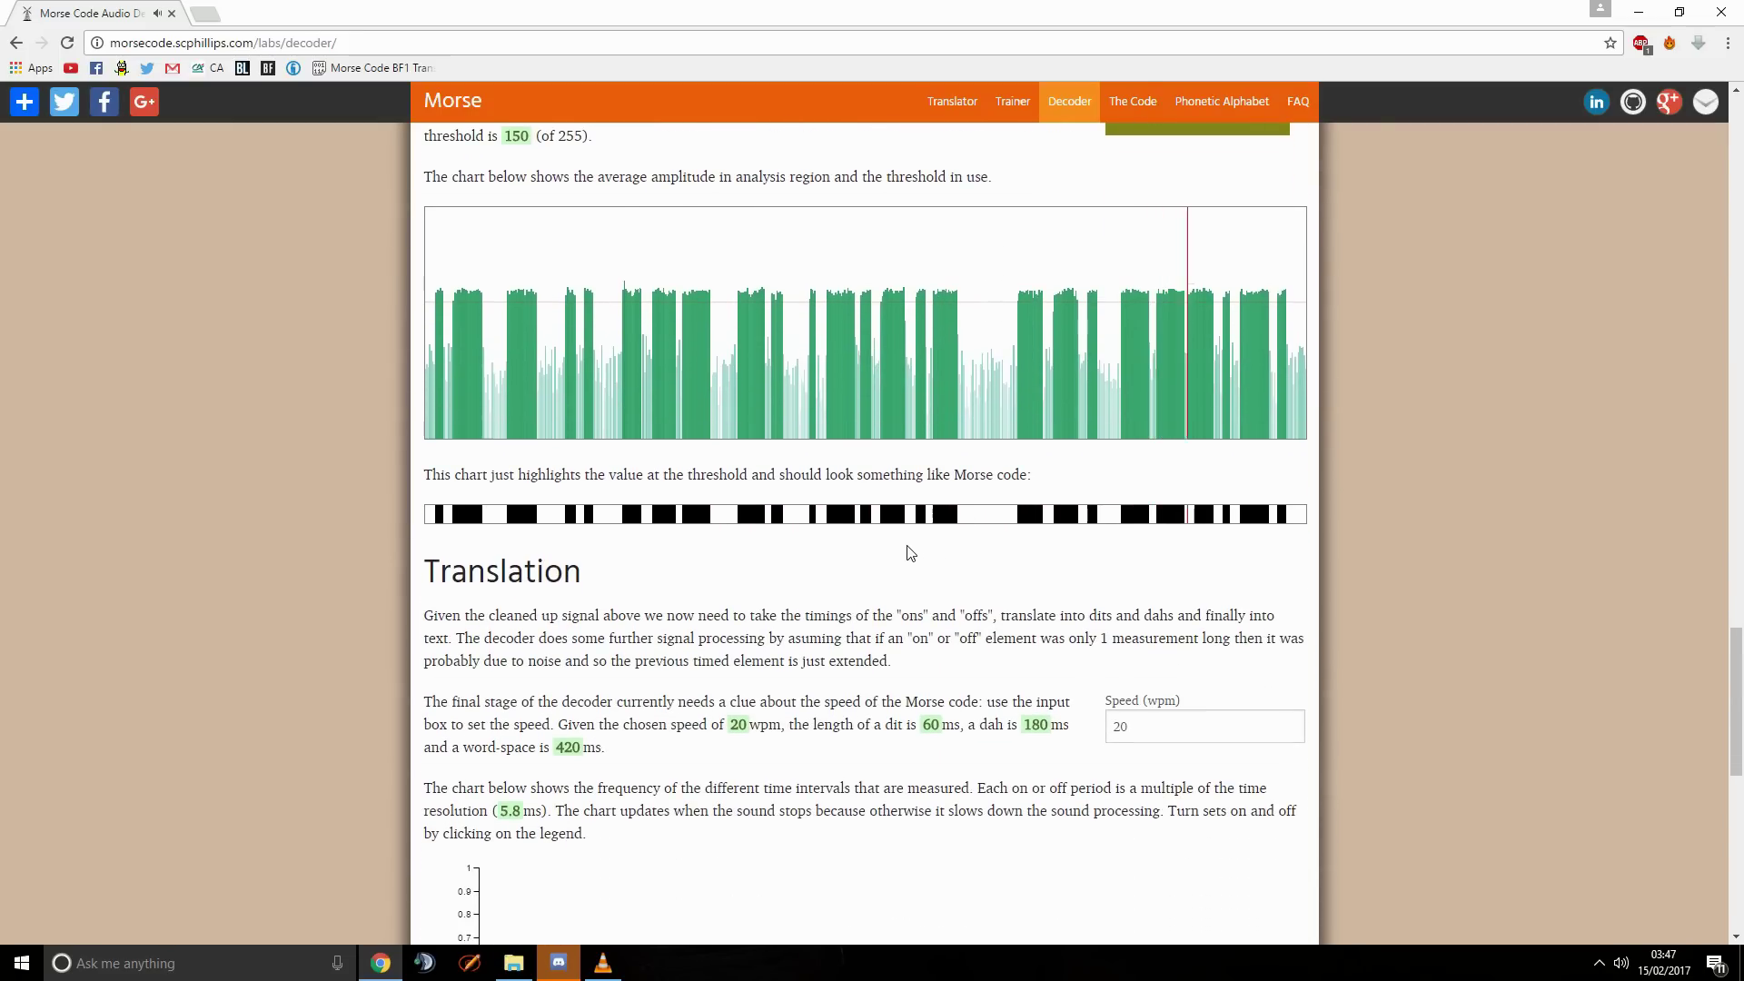
scroll(639, 548, "down", 1)
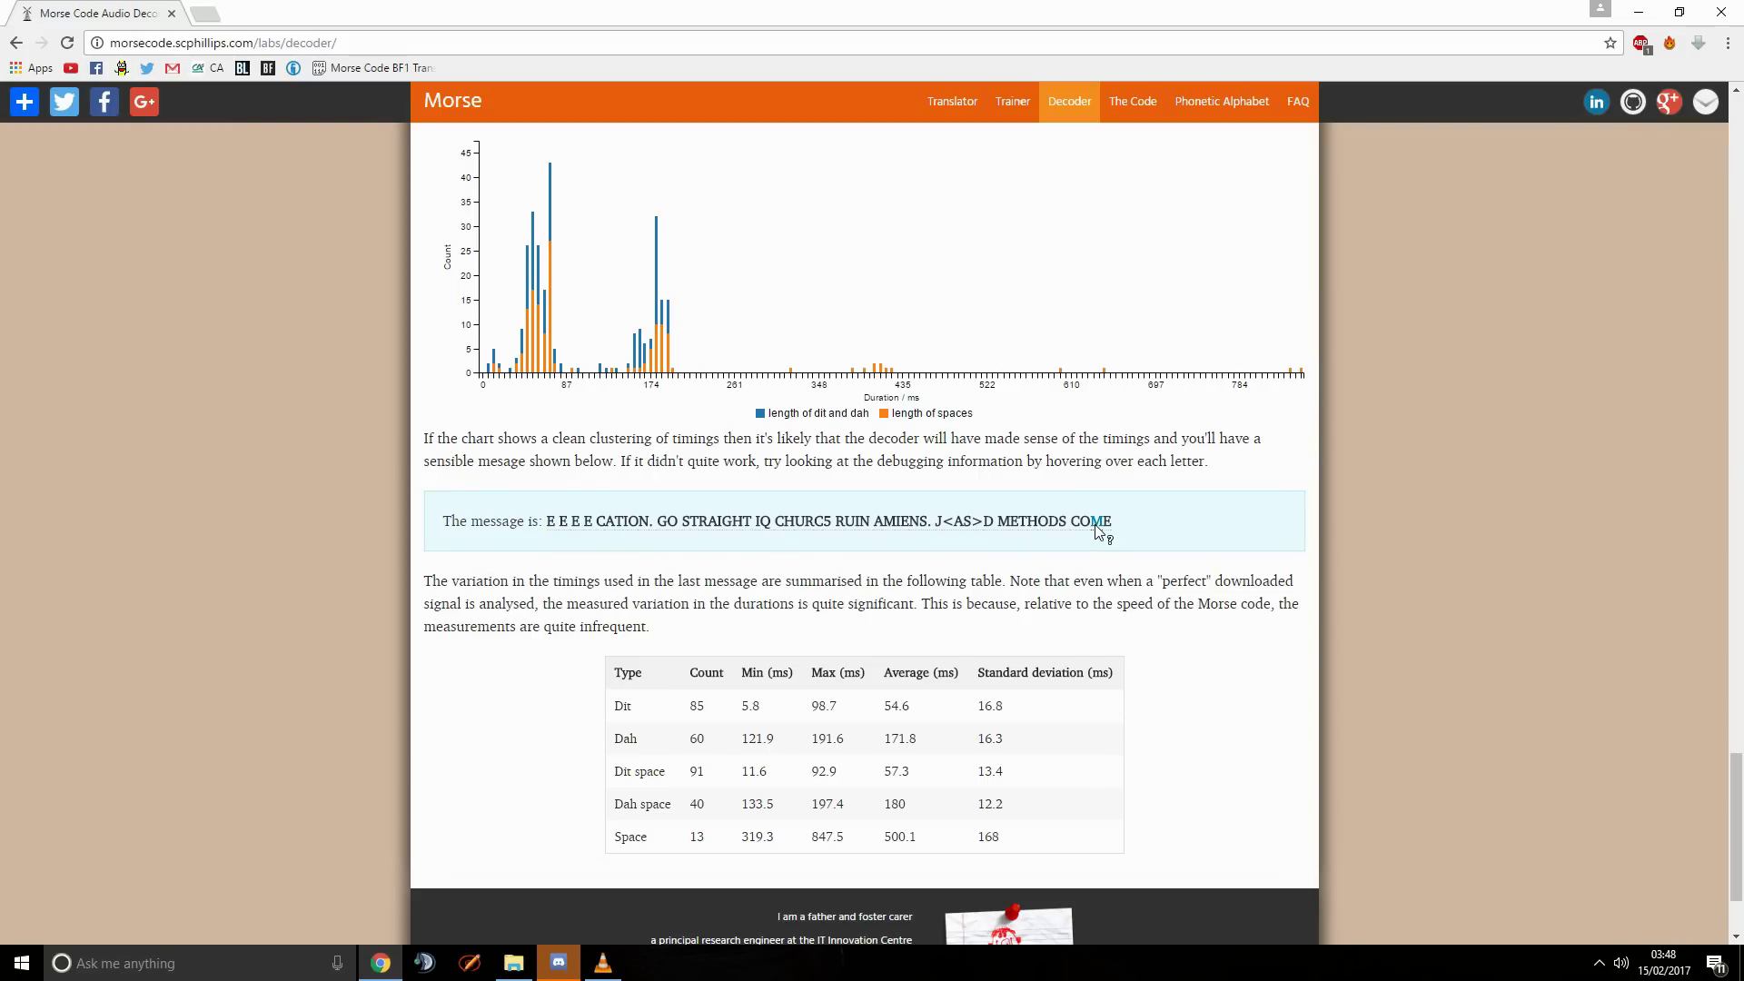
scroll(1160, 558, "up", 4)
Step: Re-edit the lower and upper filter frequency values and apply them
scroll(1160, 563, "up", 8)
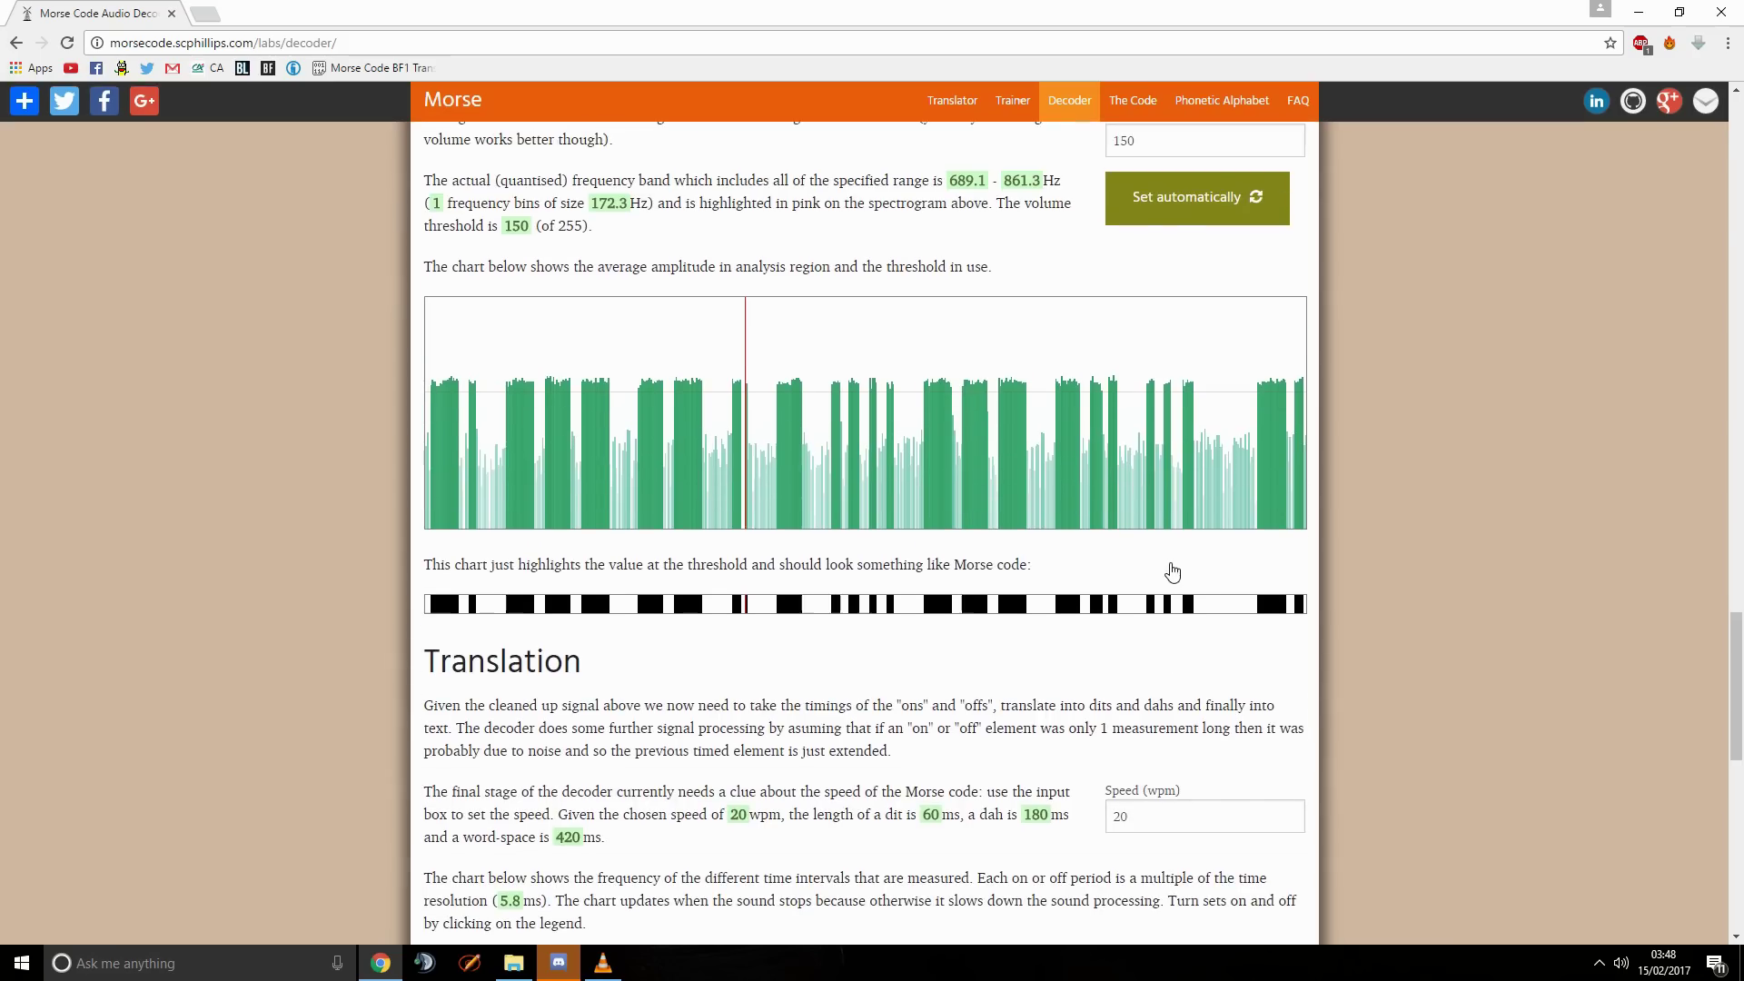
left_click_drag(1172, 418, 1116, 424)
left_click_drag(1167, 352, 1117, 348)
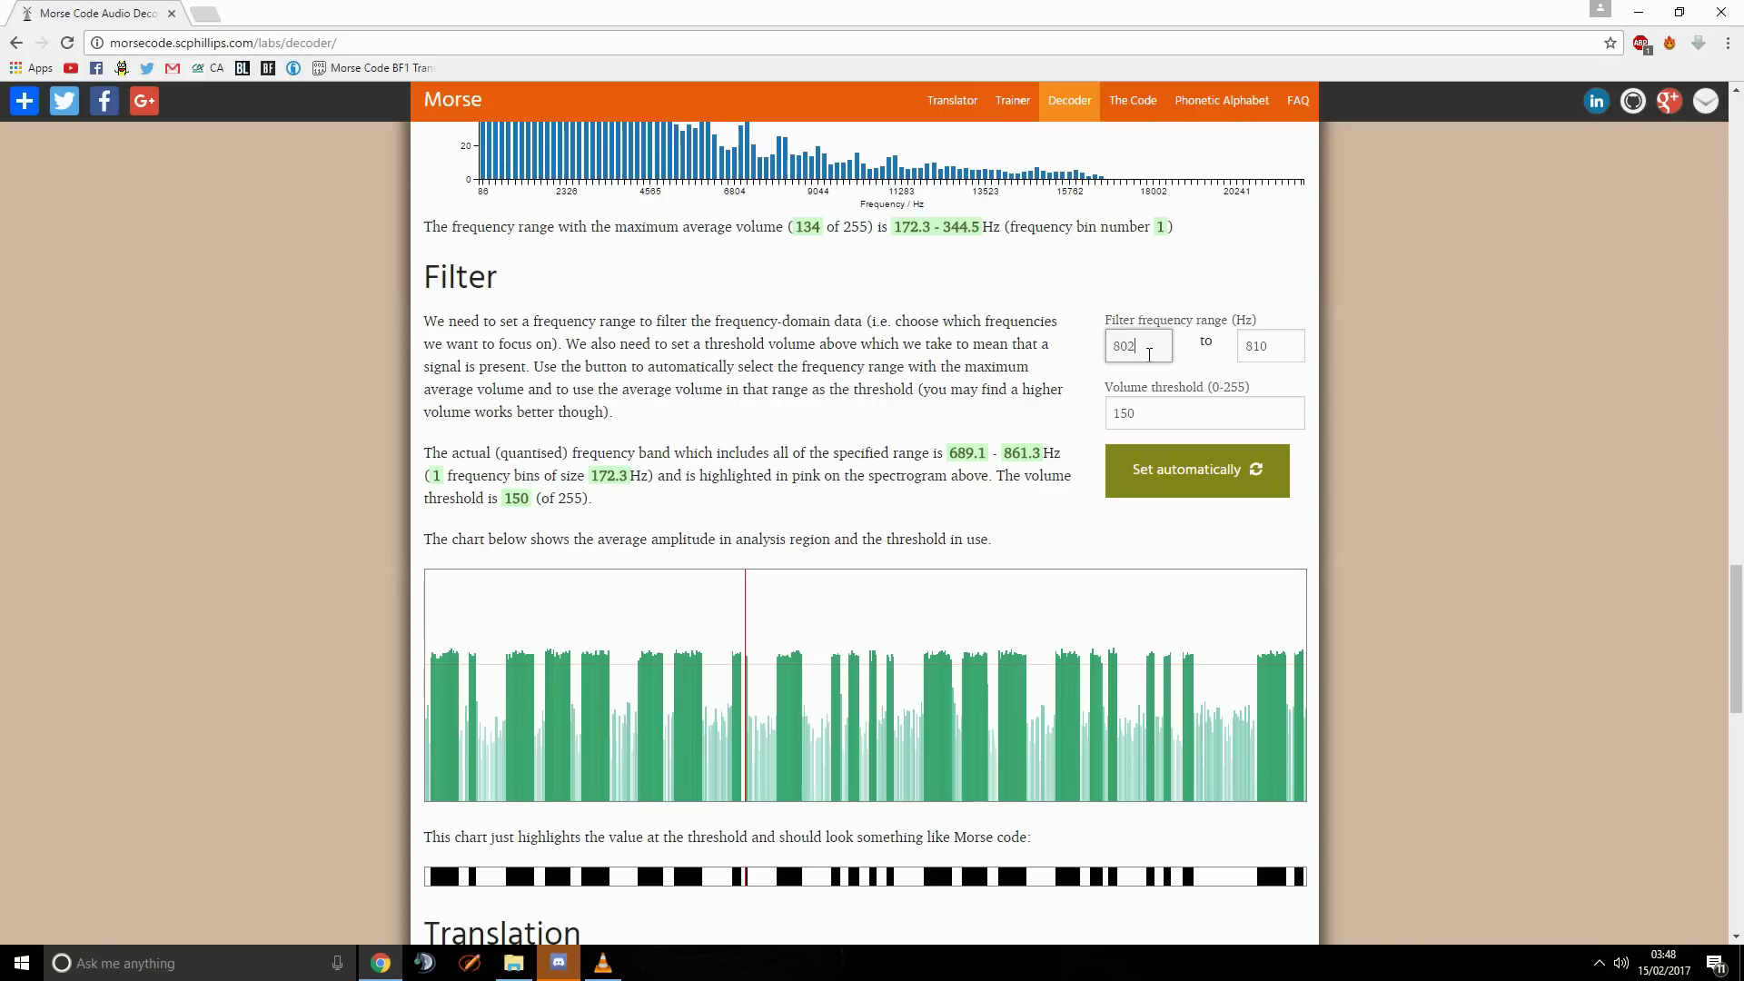
left_click_drag(1306, 346, 1202, 361)
left_click(1090, 434)
Step: Keep the speed at 20 wpm and inspect the decoded message's letter timing details
scroll(934, 477, "down", 6)
left_click(1147, 545)
left_click(1071, 589)
scroll(1025, 592, "down", 8)
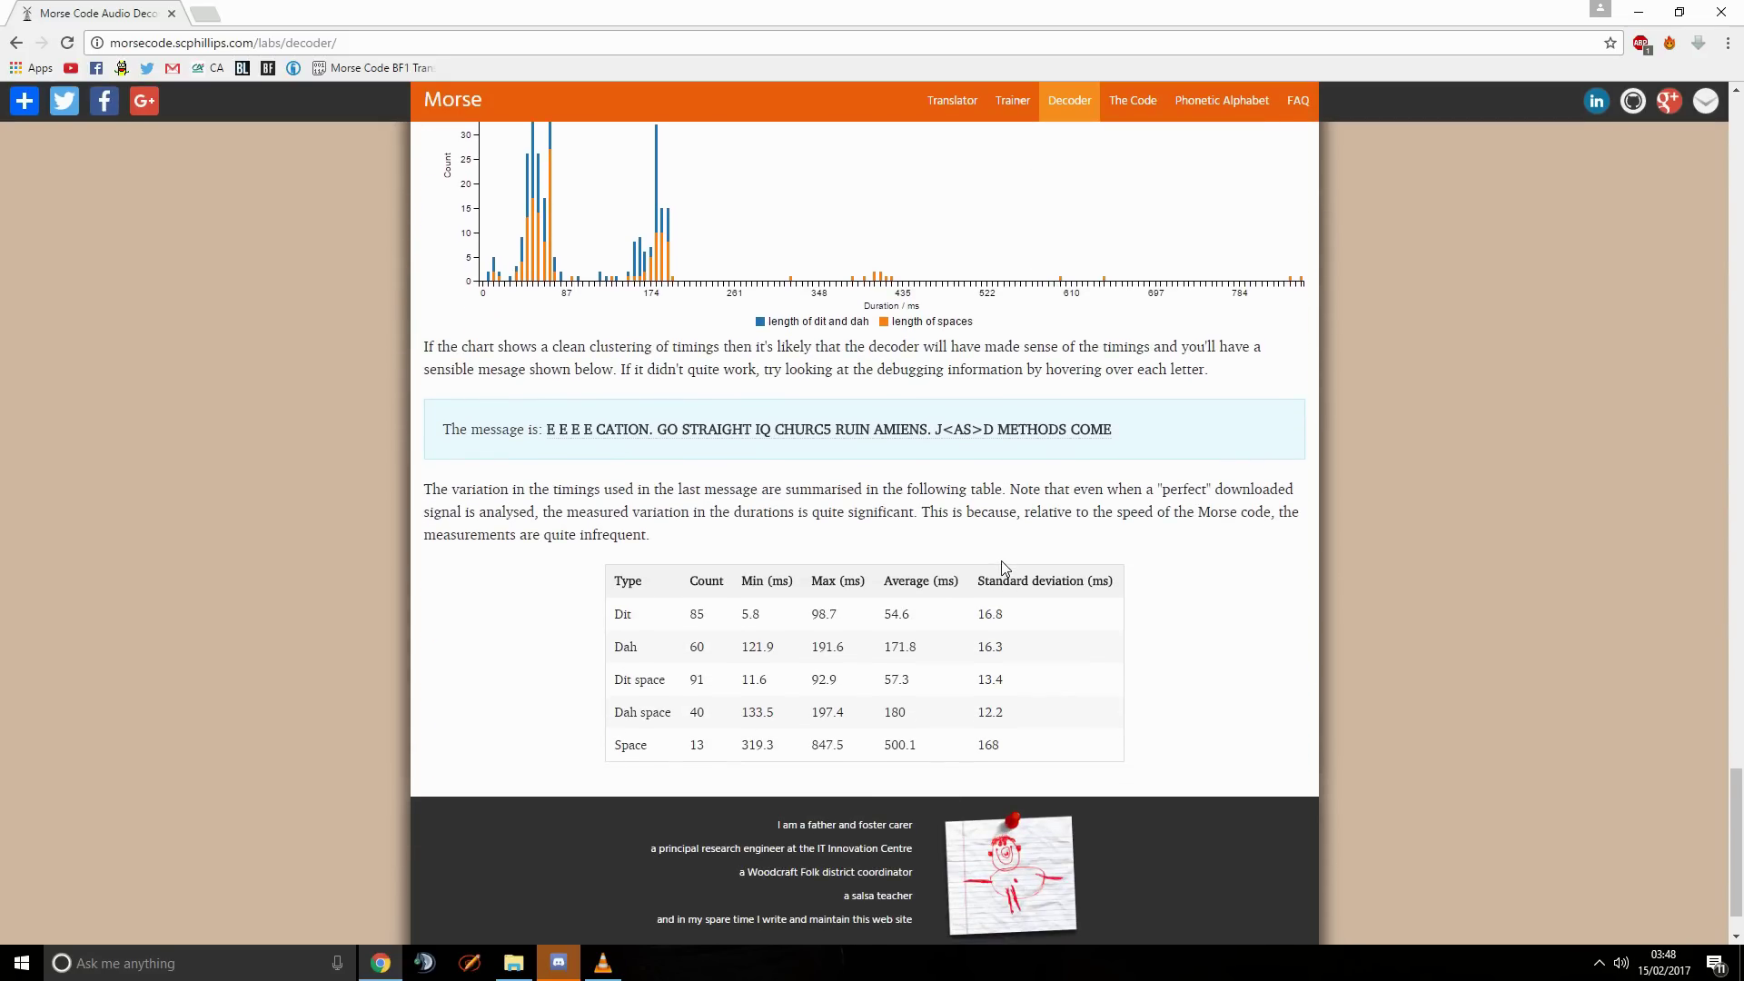
scroll(999, 578, "up", 5)
scroll(999, 578, "down", 1)
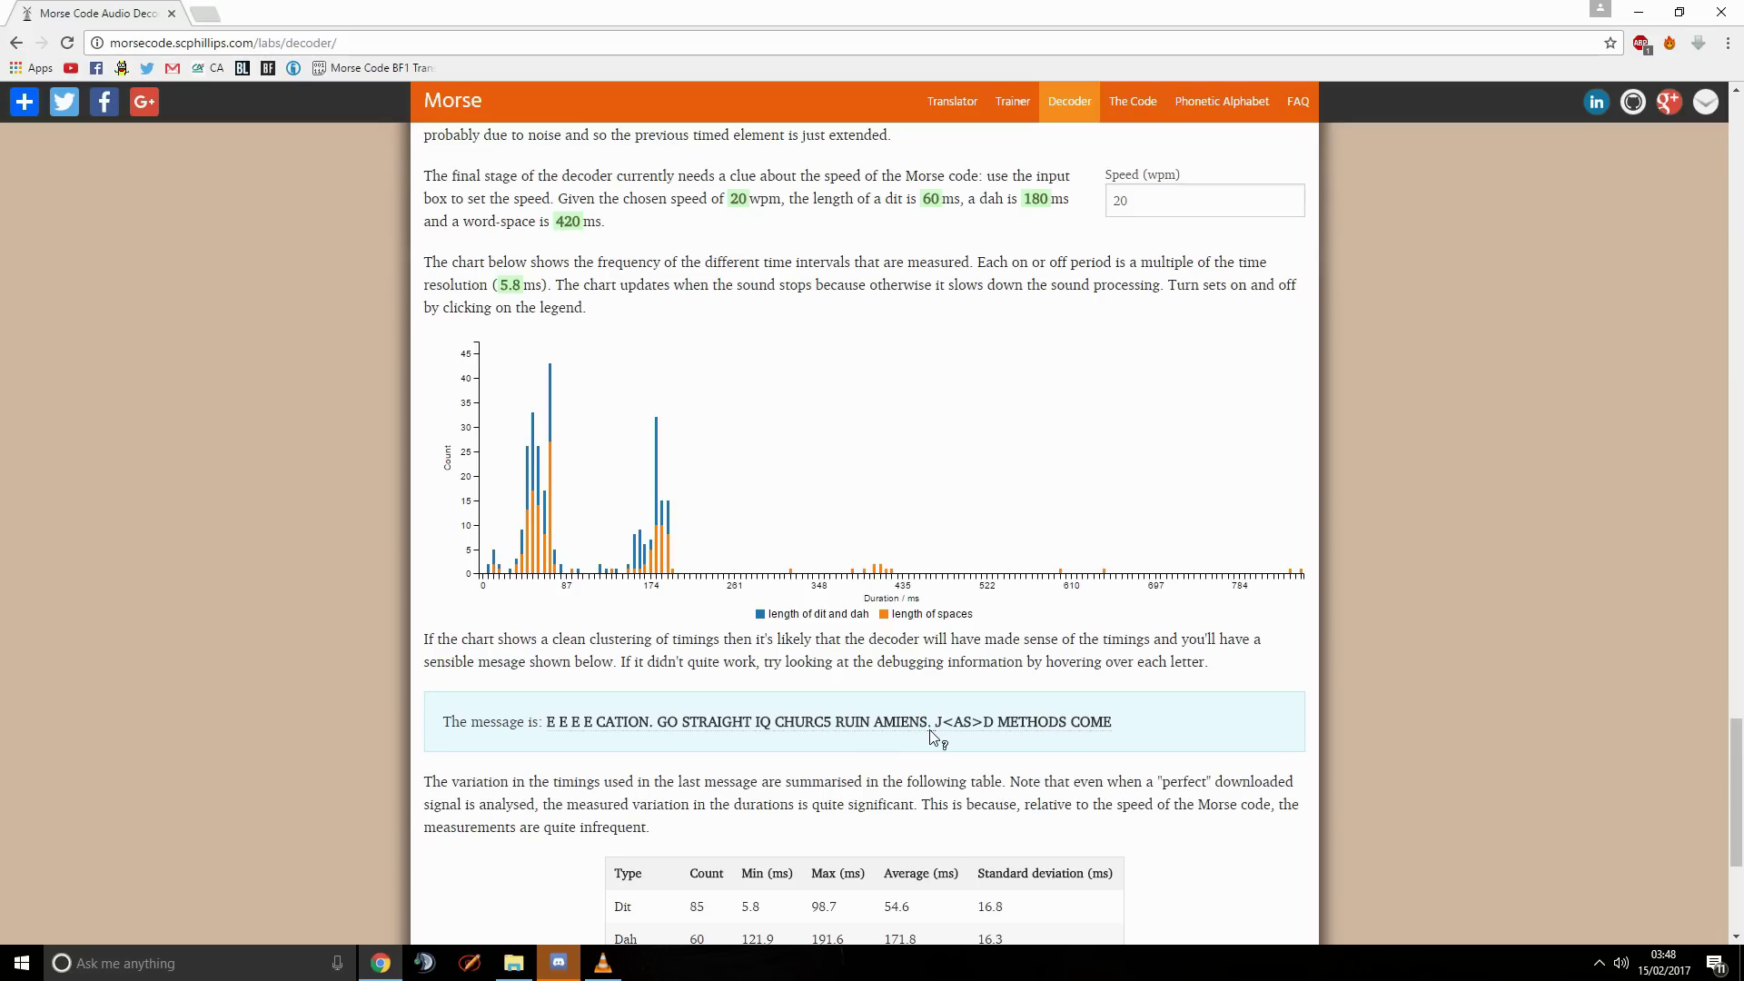
mouse_move(931, 732)
scroll(1104, 690, "up", 10)
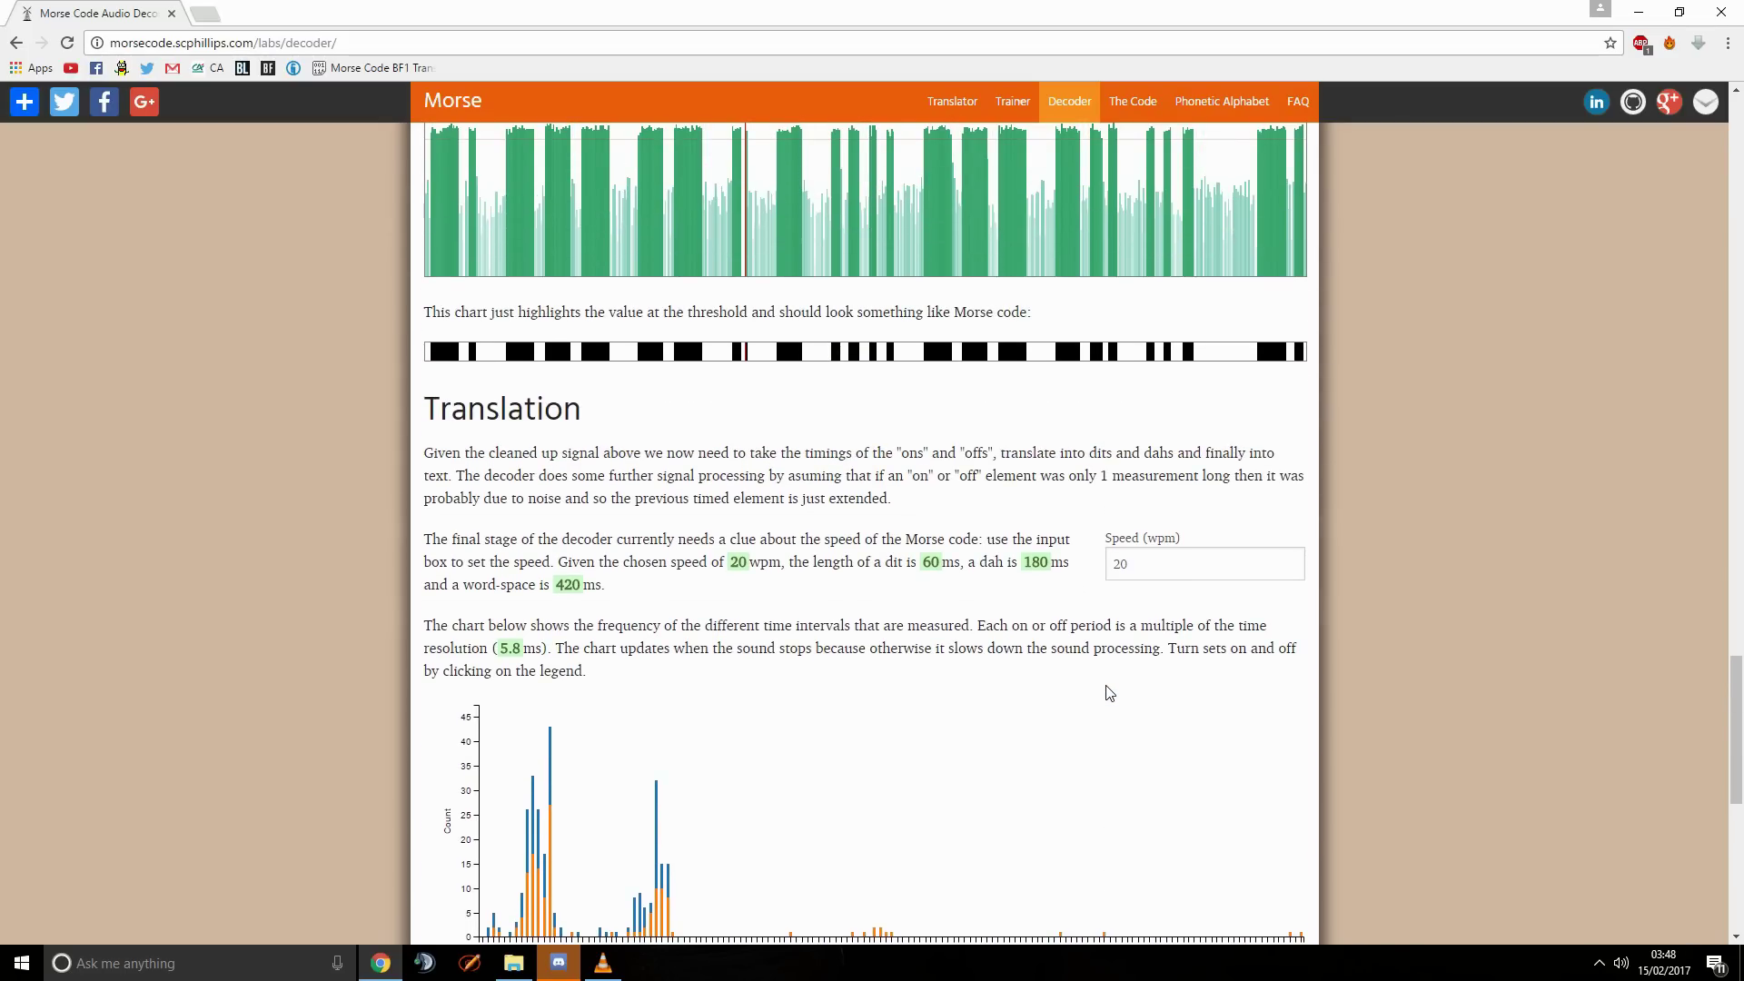